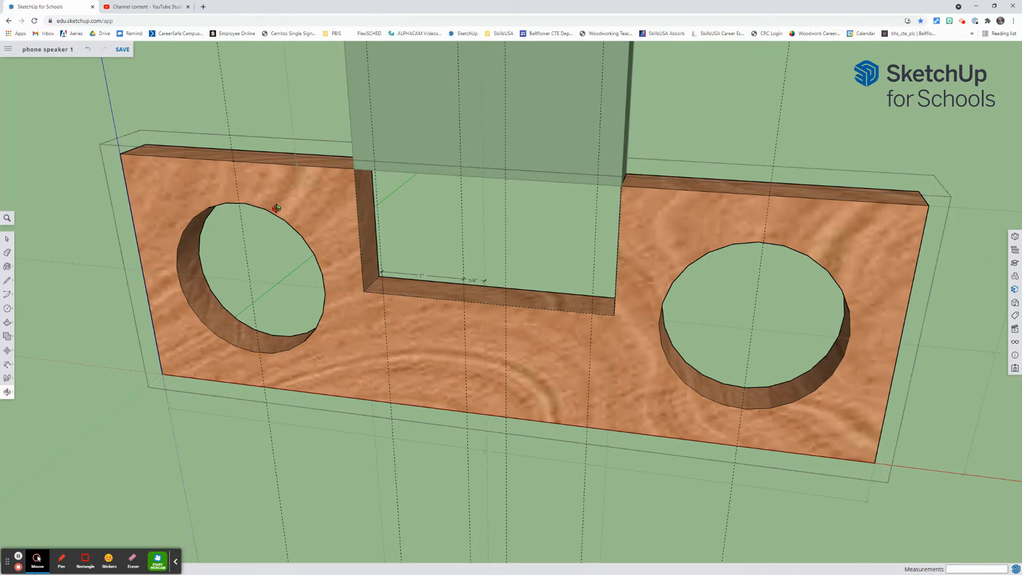
# - Draw a 90-degree arc with 1" radius below the slot, centred where the slot's bottom edge meets the leftmost slot guide
pyautogui.moveTo(276, 208); pyautogui.dragTo(279, 182)
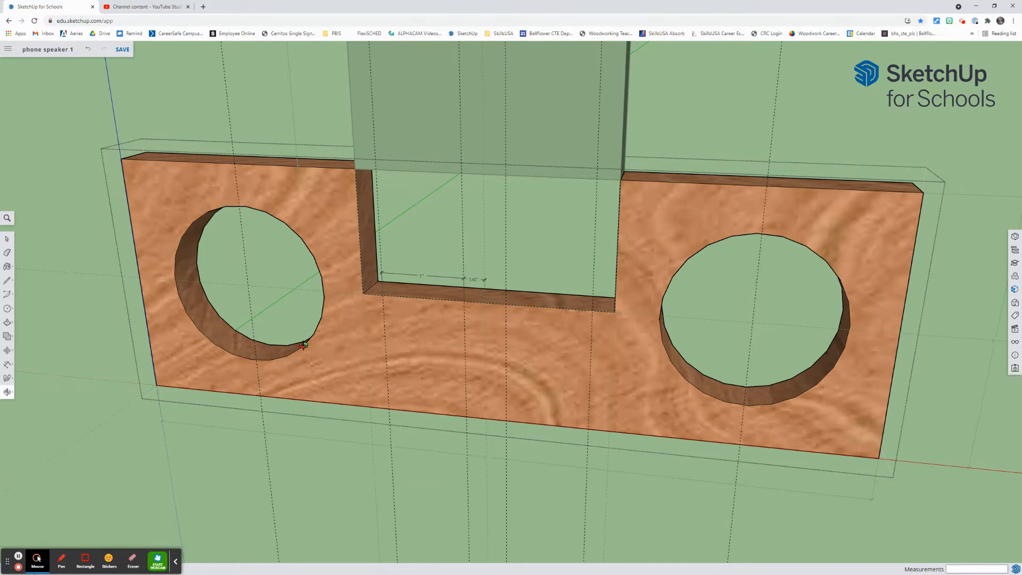
pyautogui.moveTo(410, 344); pyautogui.dragTo(470, 298)
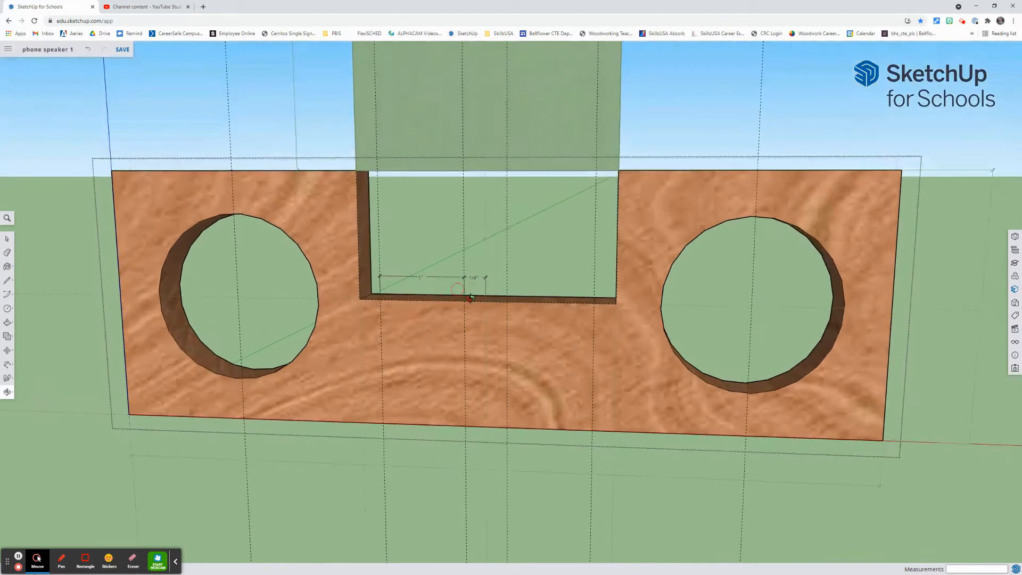
pyautogui.scroll(4, 453, 315)
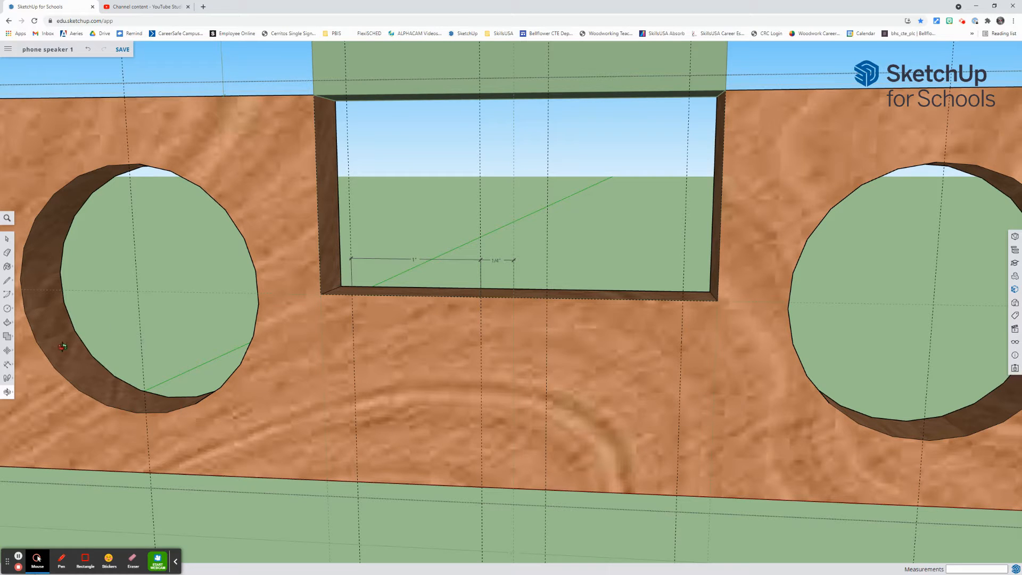
pyautogui.click(7, 295)
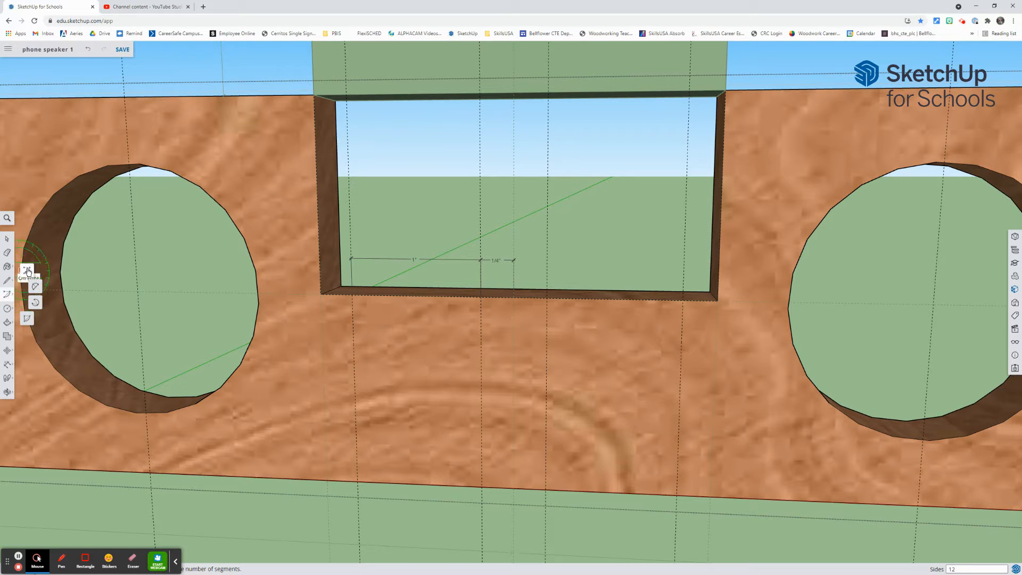
pyautogui.click(7, 300)
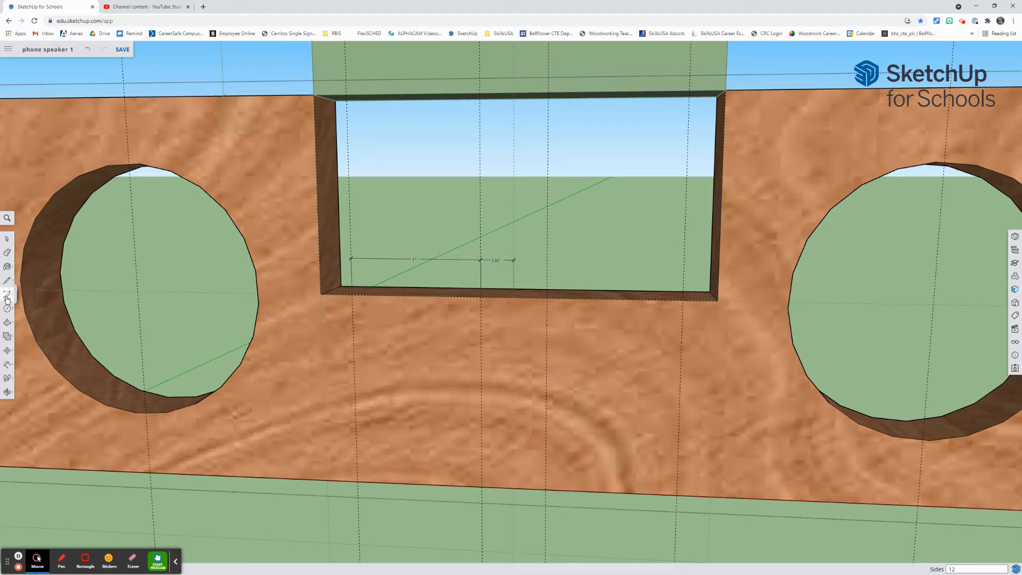
pyautogui.click(30, 274)
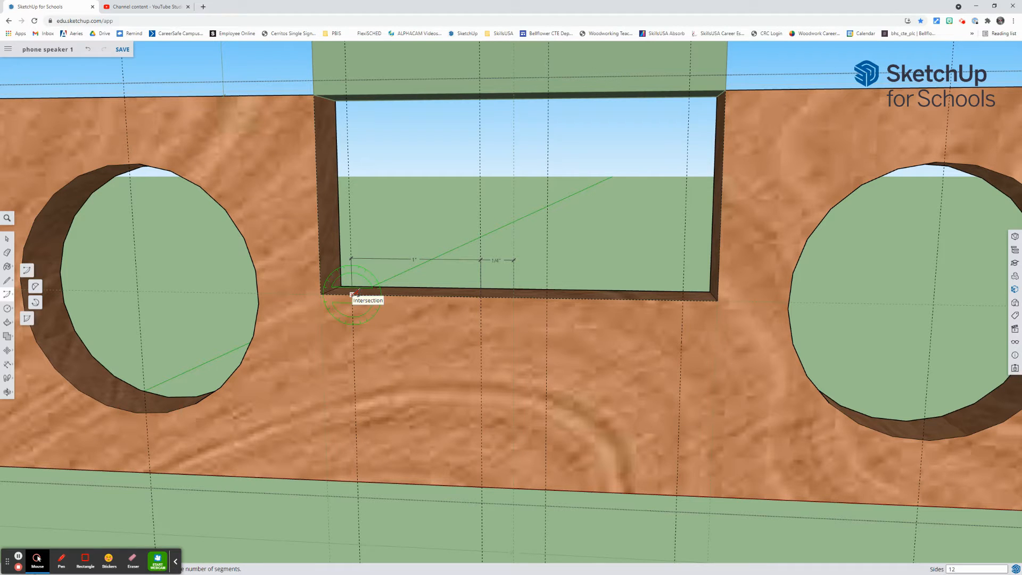
pyautogui.scroll(3, 354, 293)
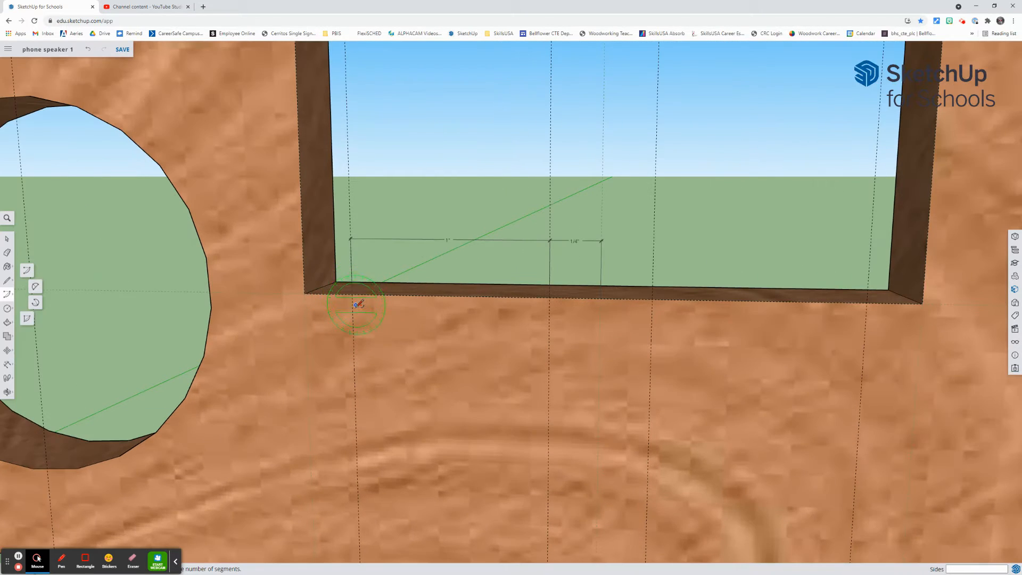
pyautogui.scroll(-4, 352, 296)
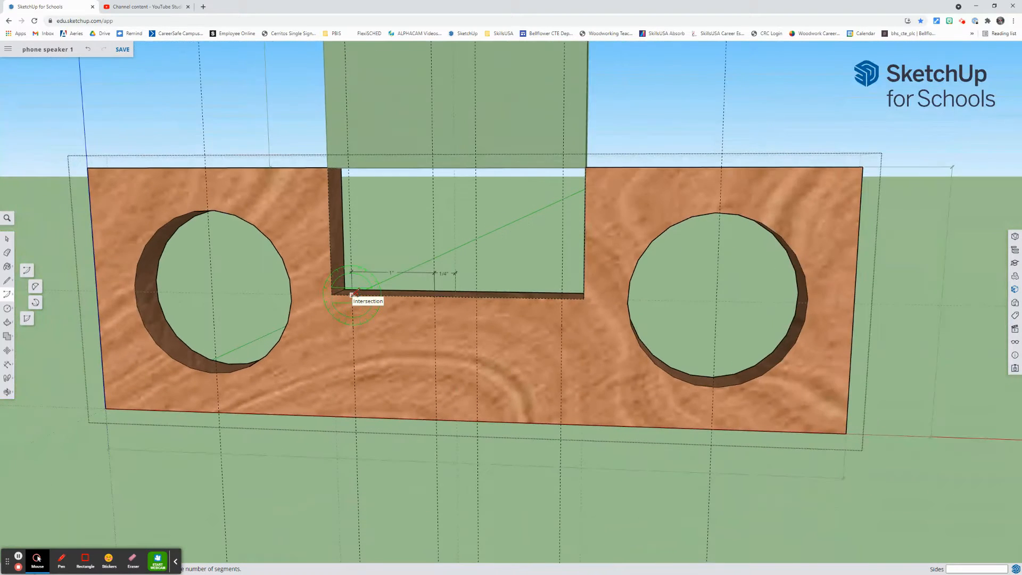
pyautogui.scroll(1, 353, 294)
pyautogui.scroll(2, 352, 295)
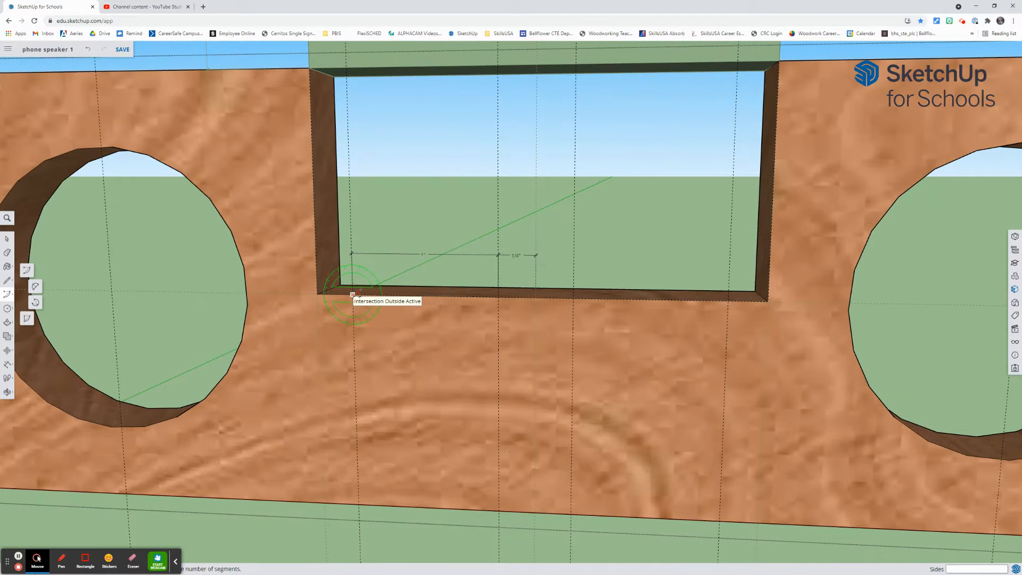
pyautogui.click(352, 294)
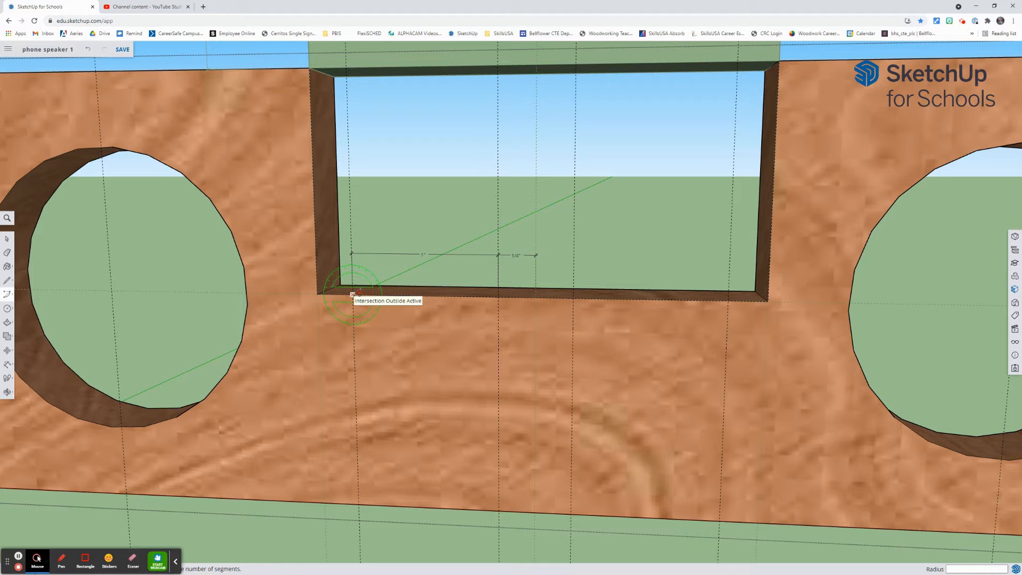
pyautogui.click(498, 296)
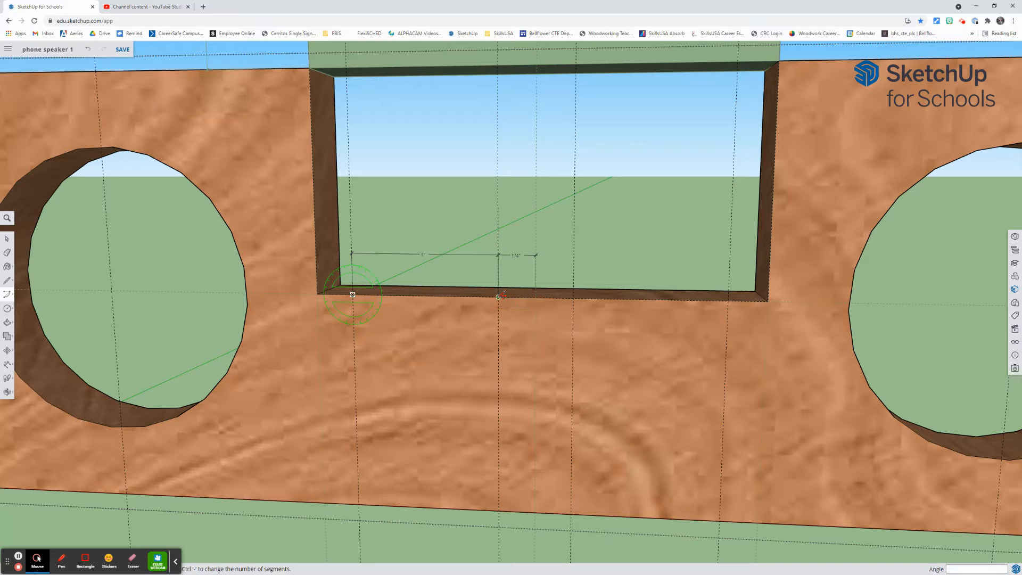
pyautogui.click(356, 394)
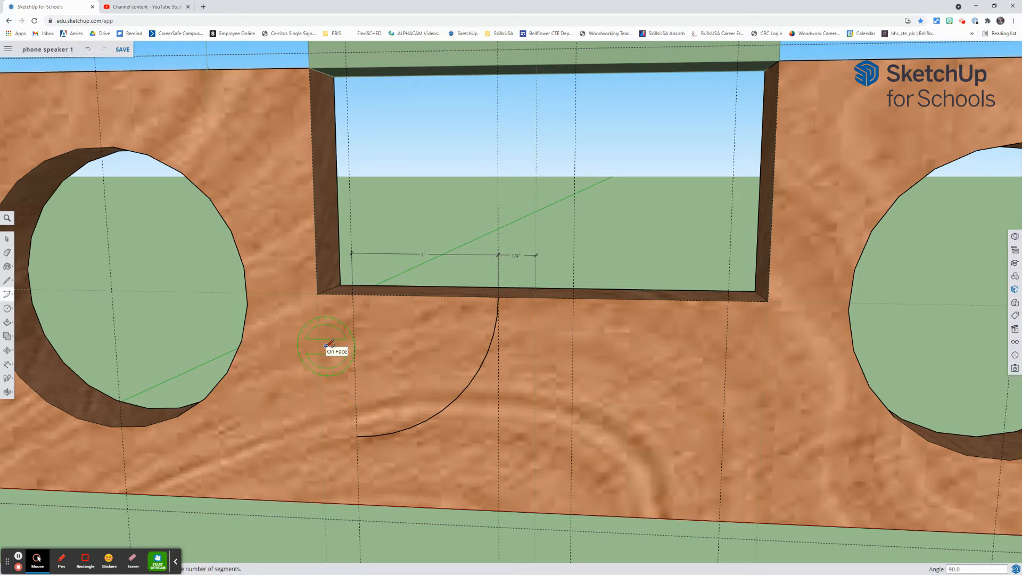
# - Draw a mirrored 90-degree arc centred where the slot's bottom edge meets the rightmost slot guide, starting at the right inner guide
pyautogui.click(728, 301)
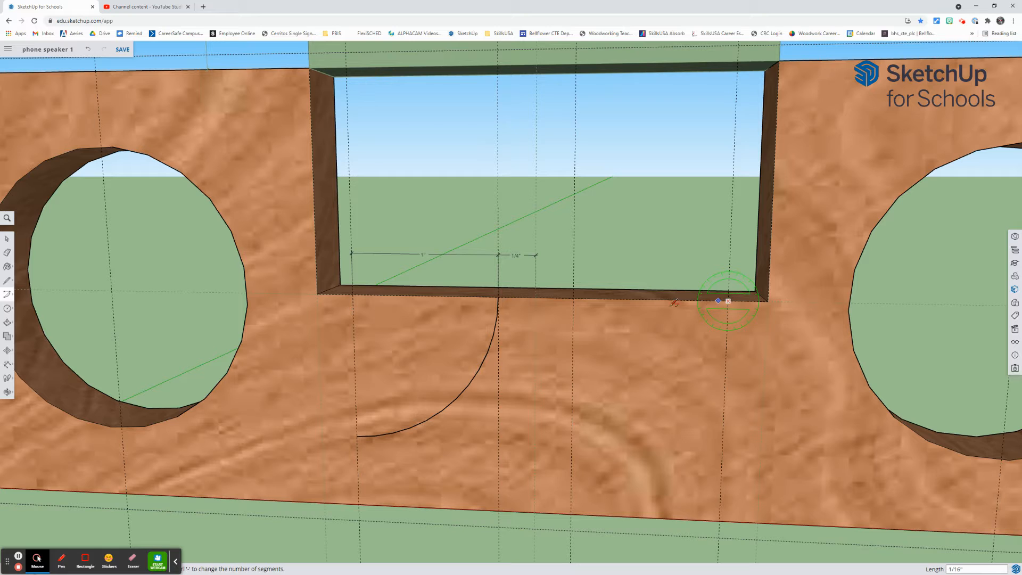
pyautogui.click(574, 298)
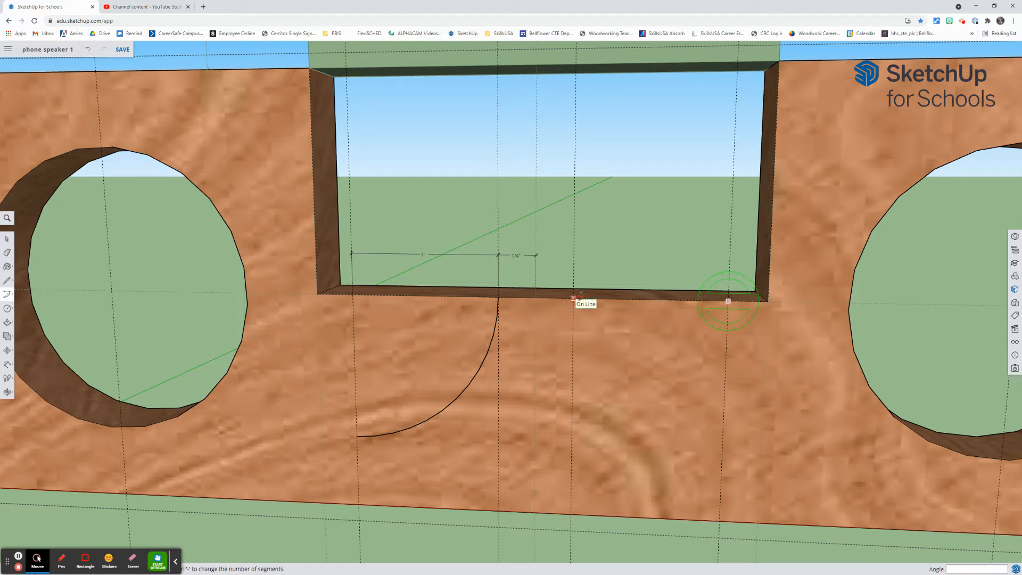
pyautogui.click(724, 413)
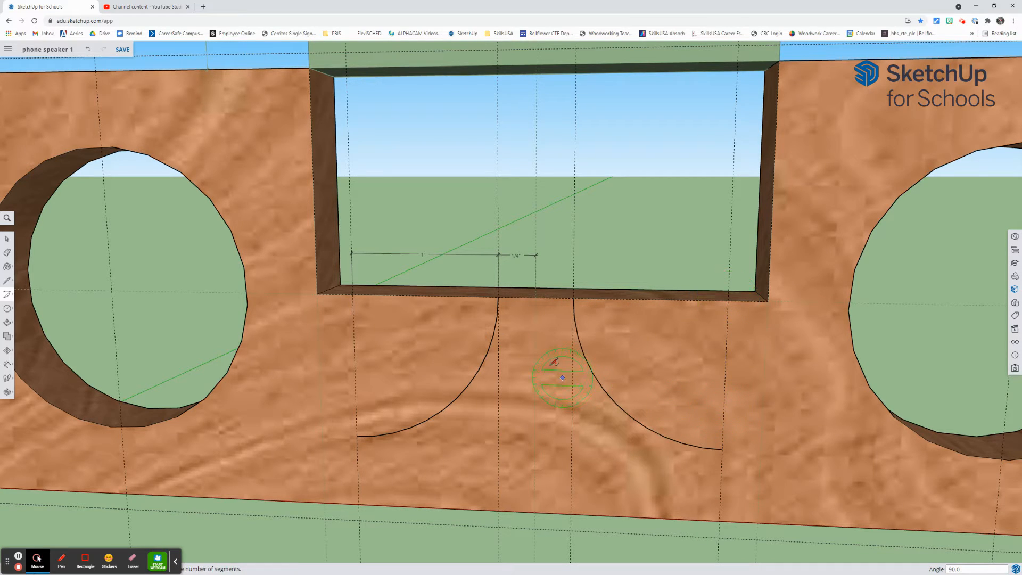
# - Examine the two arcs beneath the slot and their placement between the speaker holes from several angles
pyautogui.scroll(-8, 554, 362)
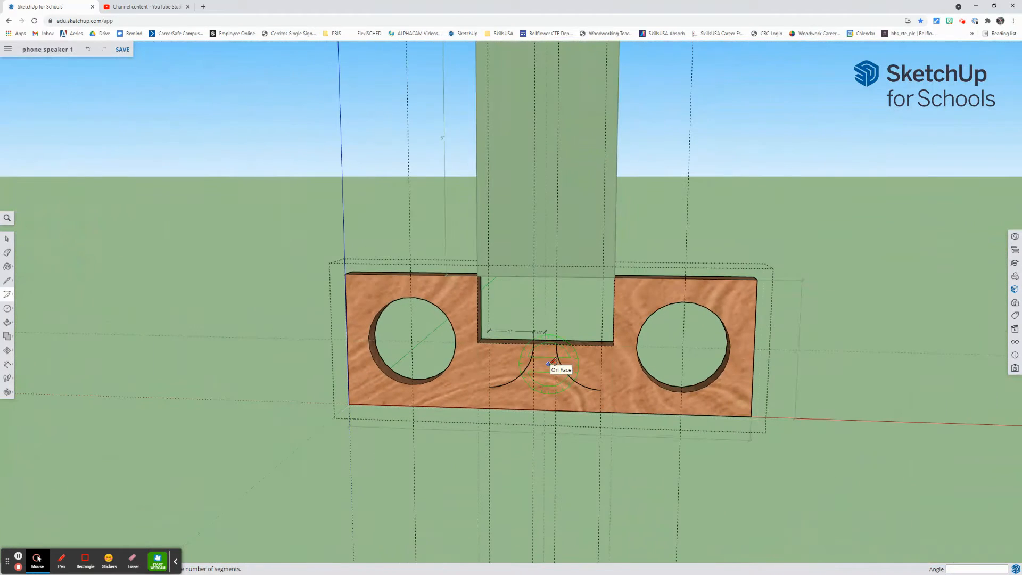
pyautogui.scroll(3, 552, 379)
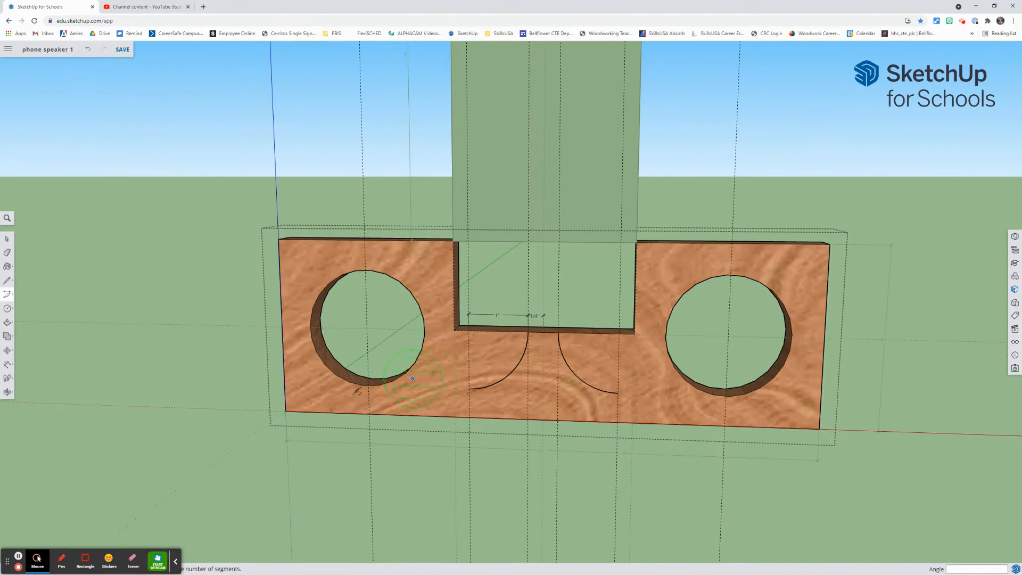
pyautogui.click(7, 391)
pyautogui.moveTo(315, 336); pyautogui.dragTo(311, 310)
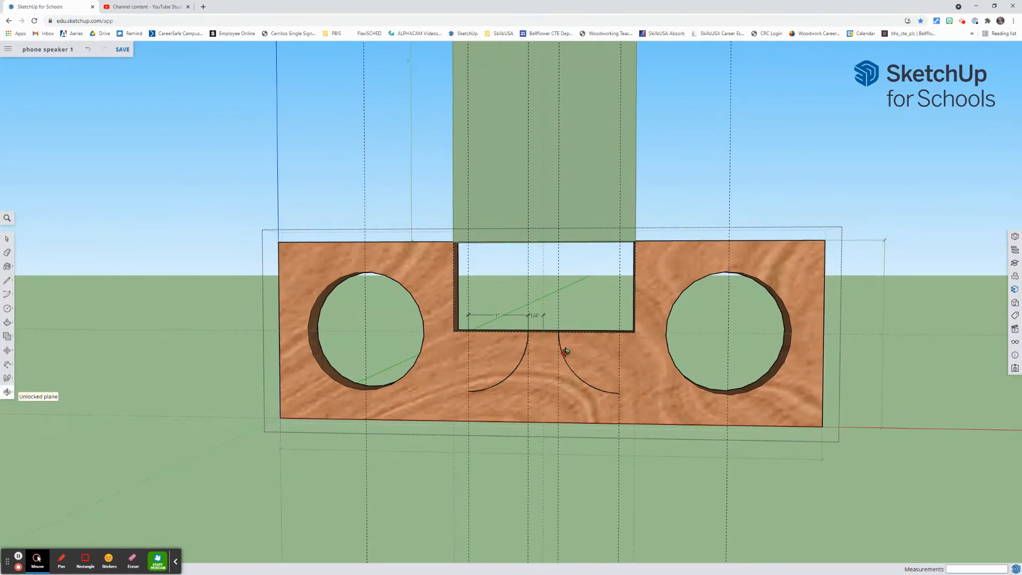
pyautogui.scroll(1, 565, 352)
pyautogui.moveTo(608, 336); pyautogui.dragTo(563, 356)
pyautogui.scroll(-4, 554, 357)
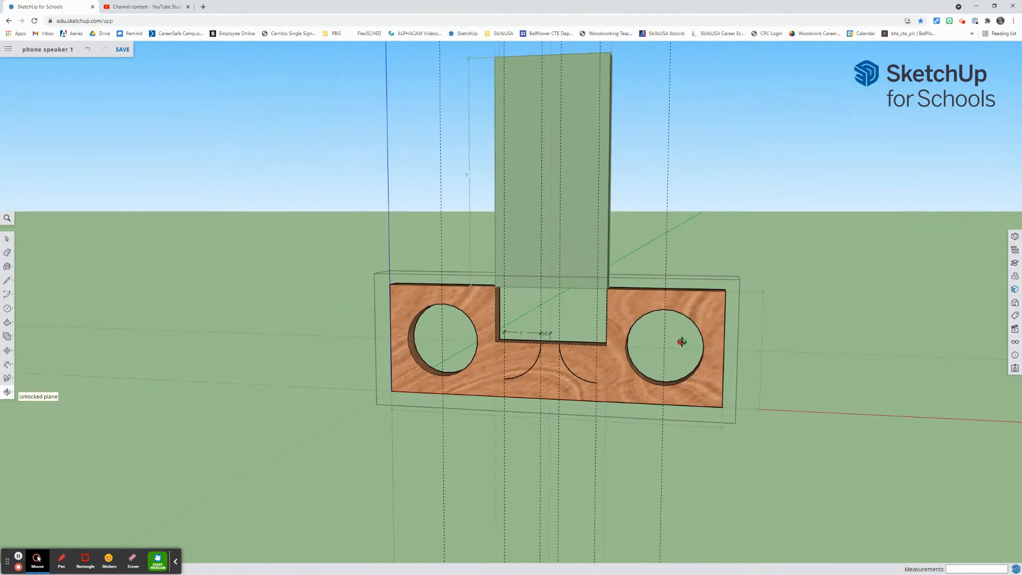
pyautogui.scroll(2, 785, 312)
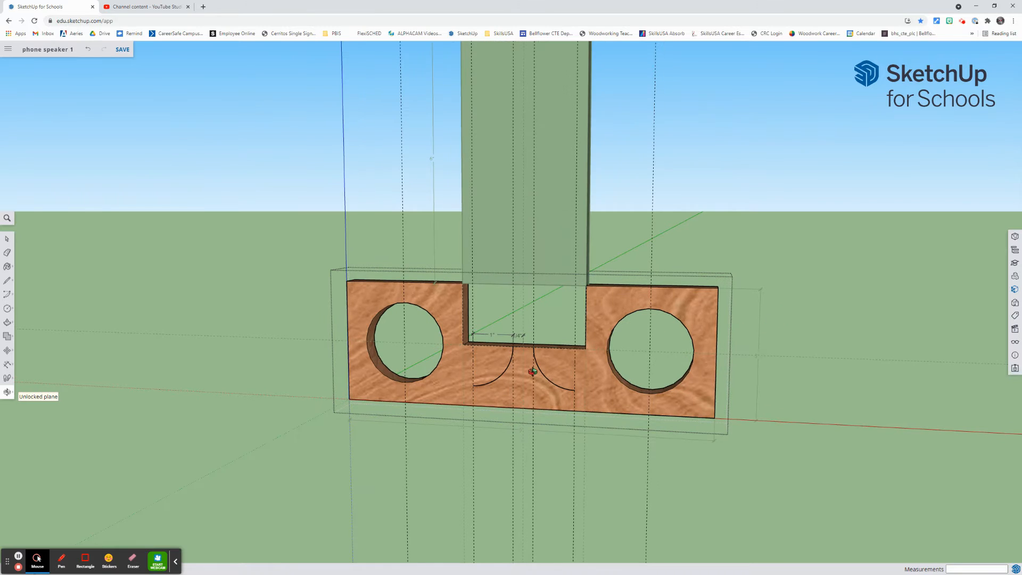
pyautogui.scroll(3, 532, 371)
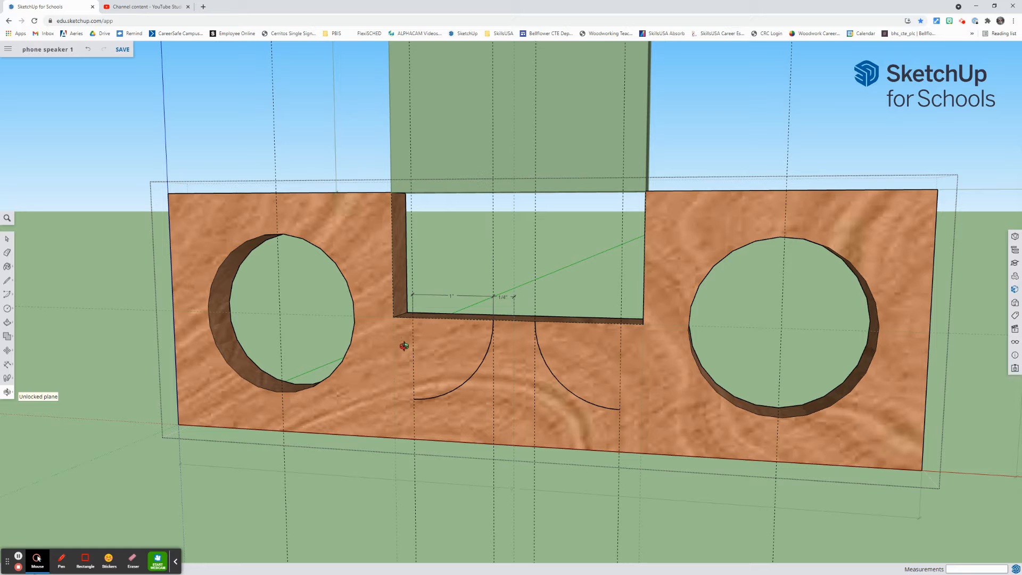
pyautogui.scroll(4, 386, 332)
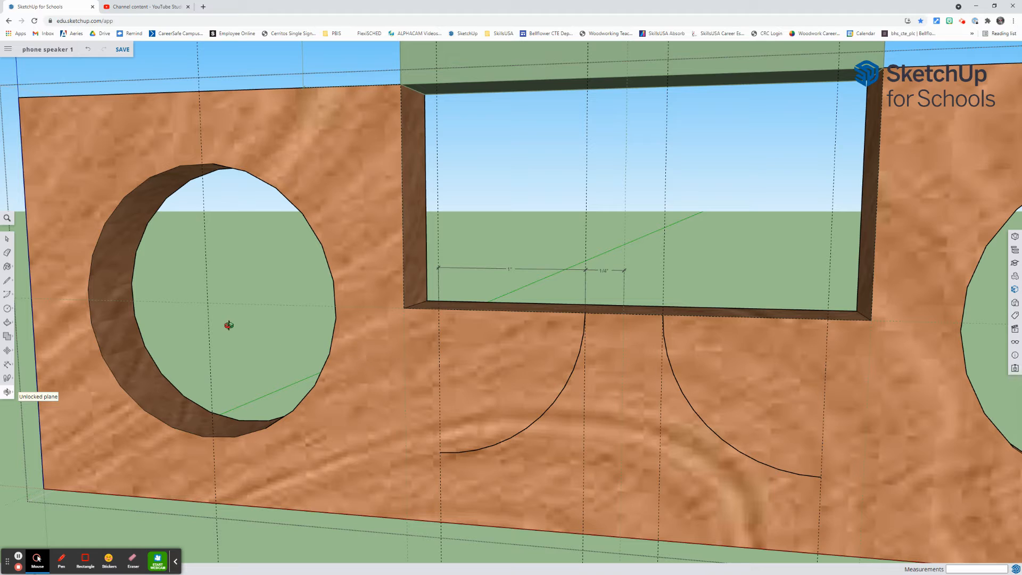
pyautogui.click(7, 280)
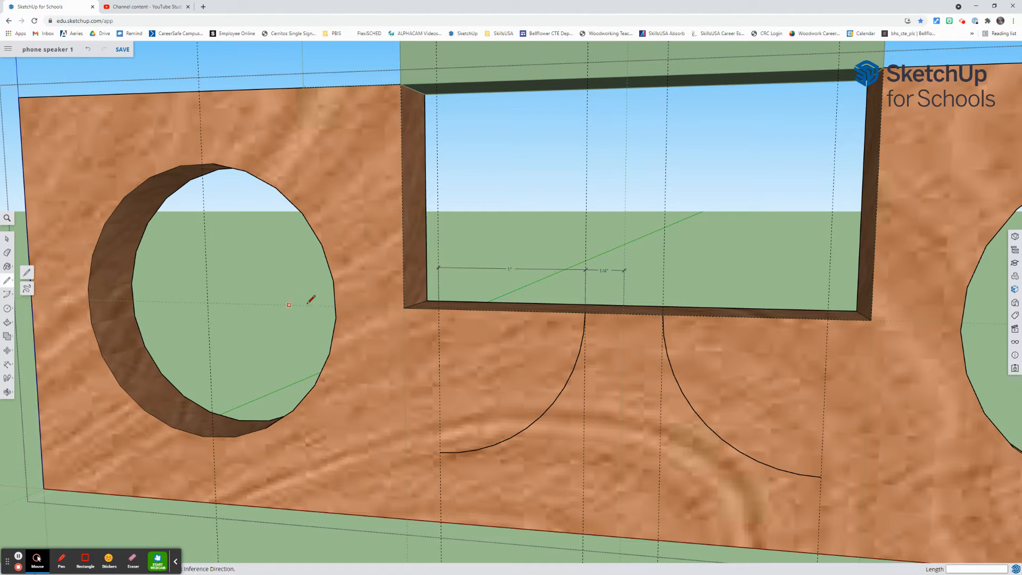
pyautogui.click(404, 307)
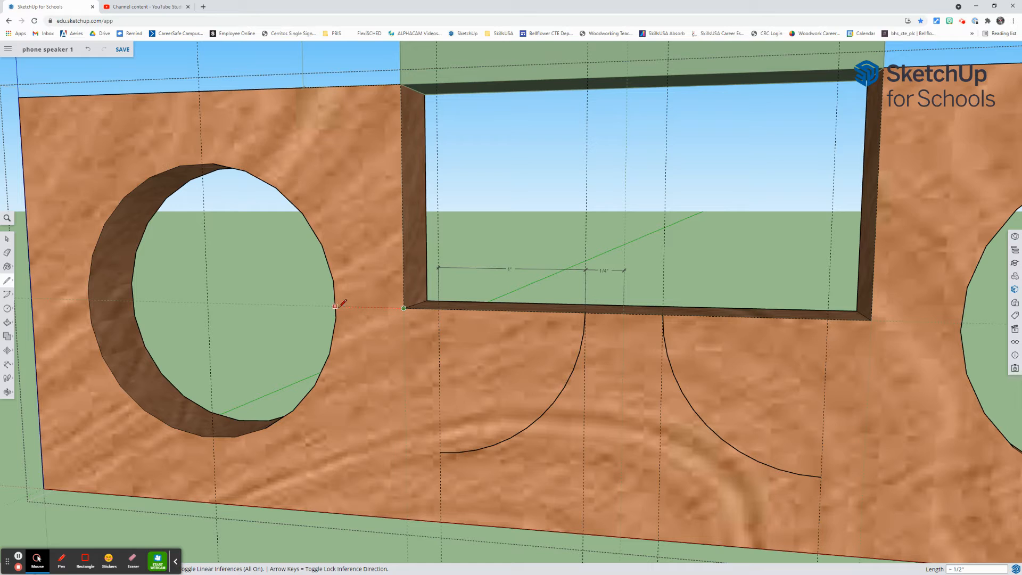
pyautogui.scroll(4, 335, 306)
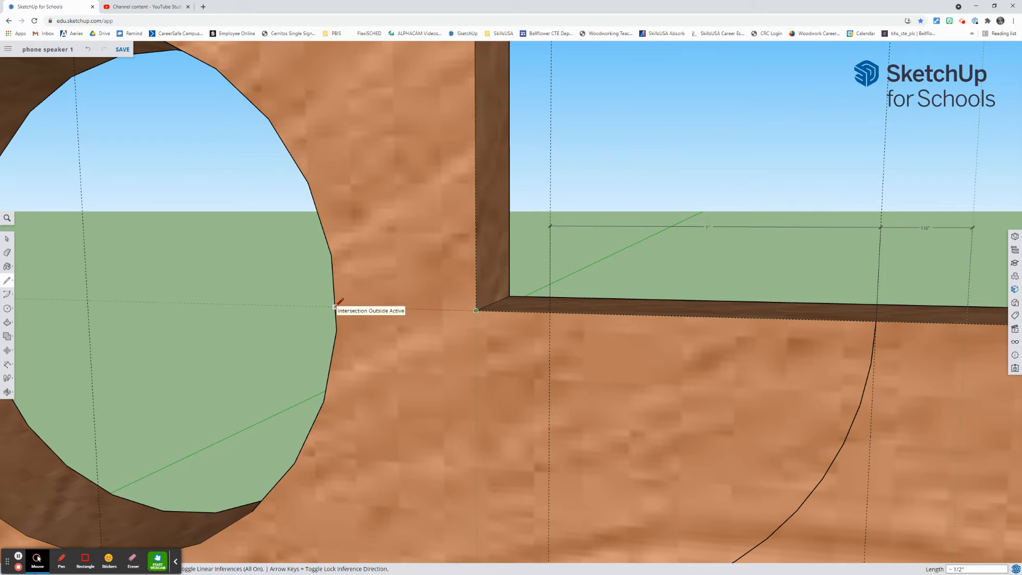
# - Draw a line about 1/2" long from the slot's lower left corner to the left hole's edge at the horizontal guide
pyautogui.click(7, 392)
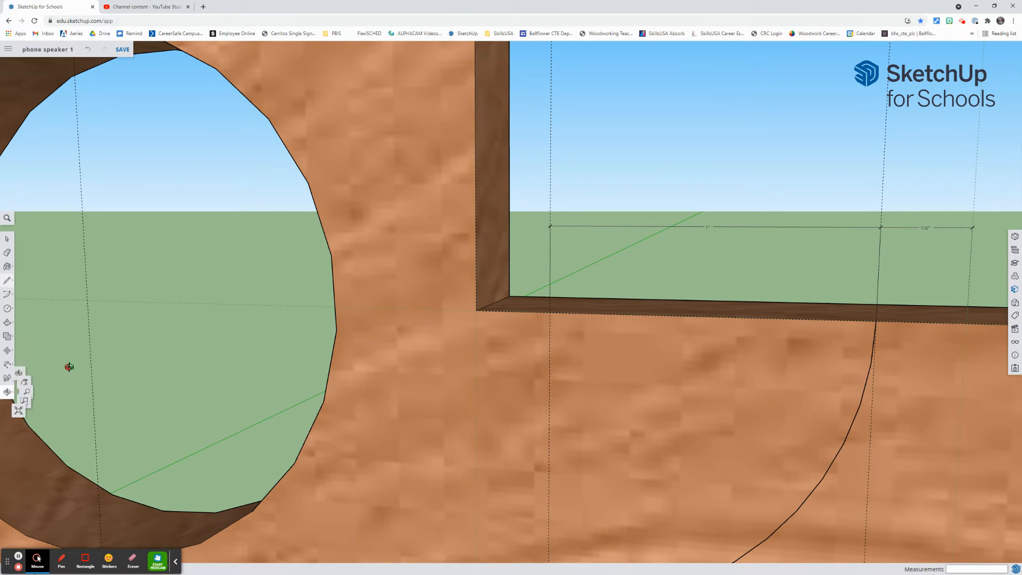
pyautogui.moveTo(250, 311); pyautogui.dragTo(469, 287)
pyautogui.click(7, 280)
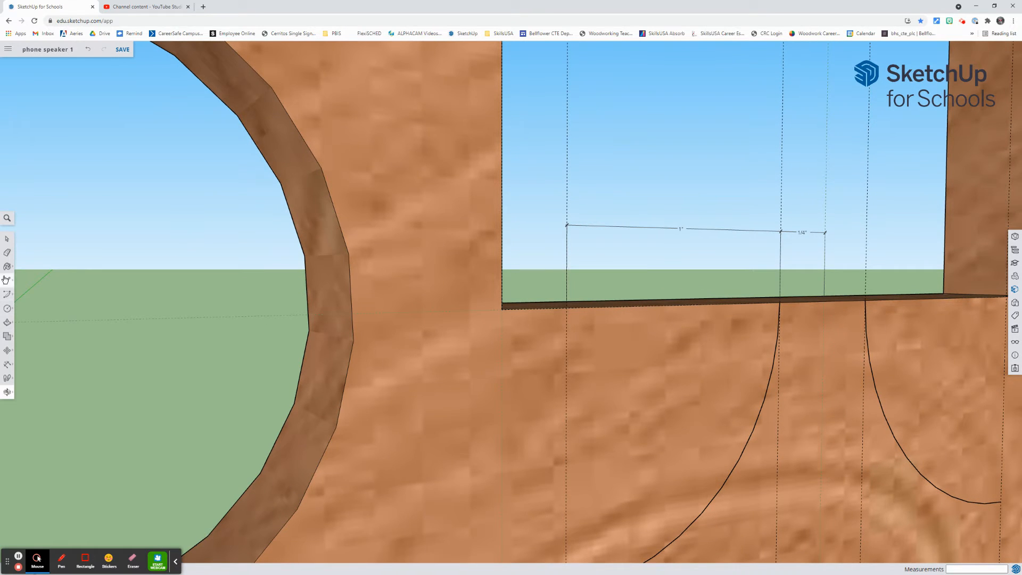
pyautogui.click(502, 308)
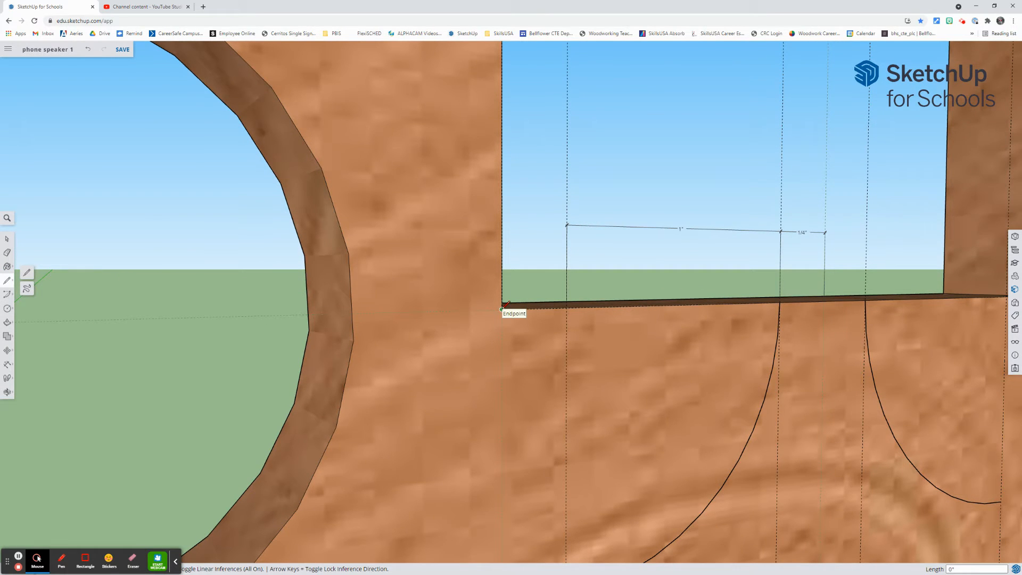
pyautogui.click(351, 311)
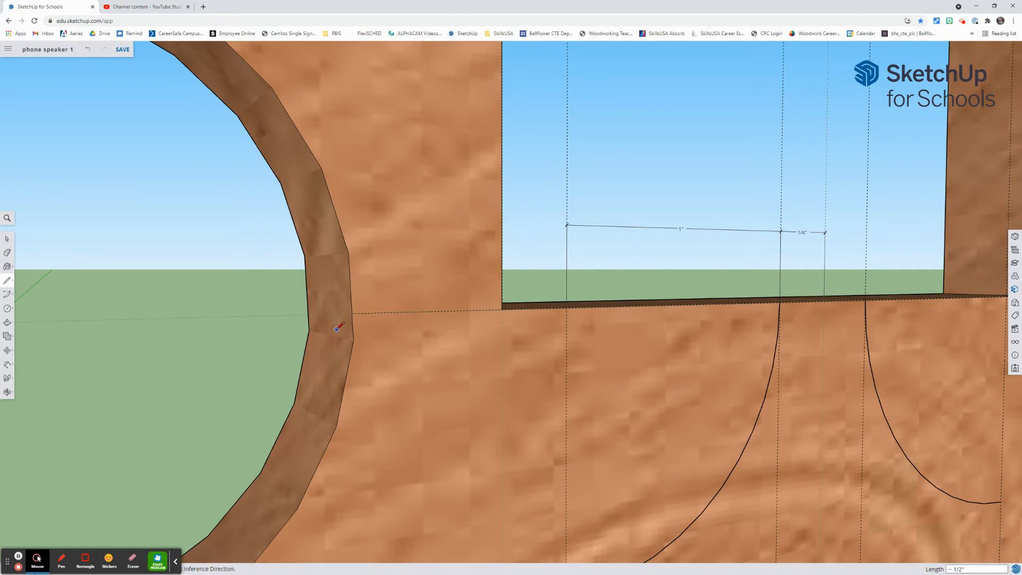
# - Draw a line about 1 3/4" long from the left arc's lower end to the left hole's bottom edge at its vertical guide
pyautogui.scroll(-6, 337, 329)
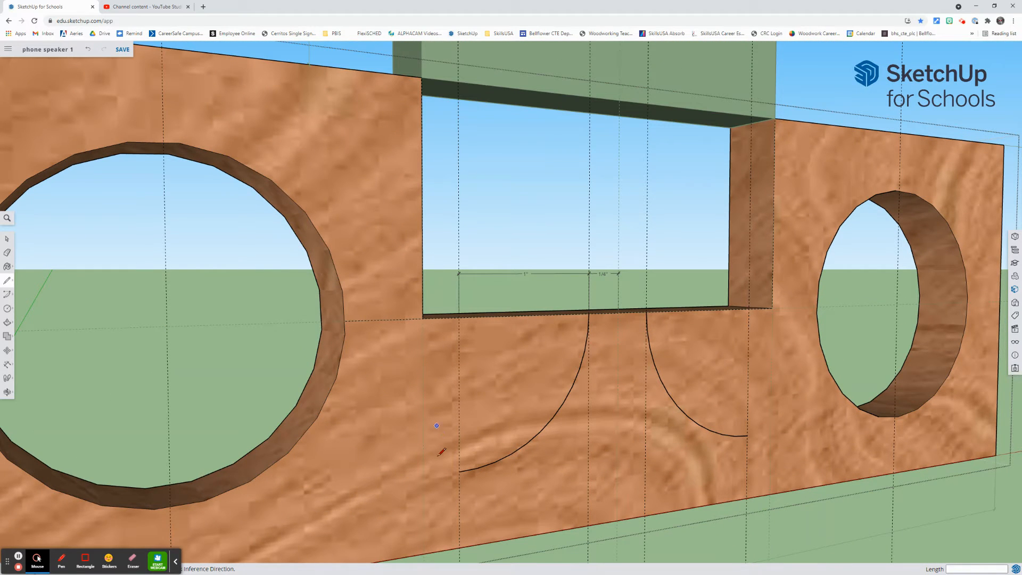
pyautogui.scroll(-4, 581, 260)
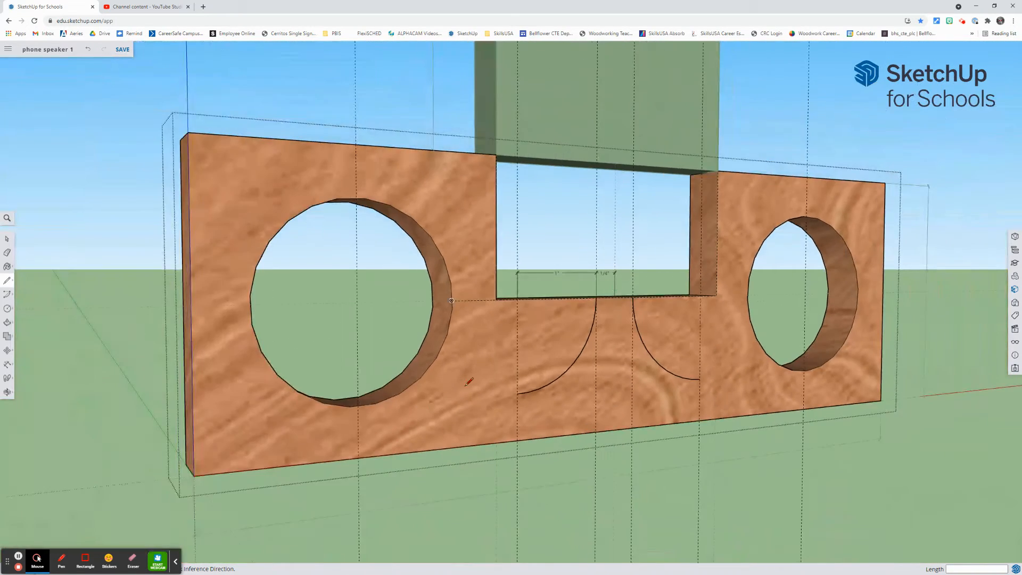
pyautogui.scroll(6, 406, 417)
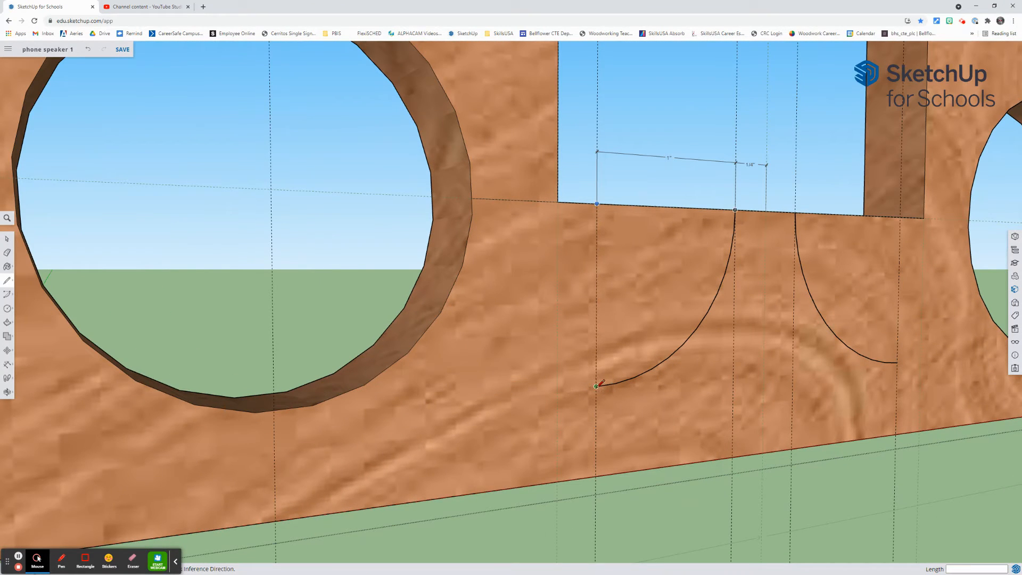
pyautogui.click(596, 386)
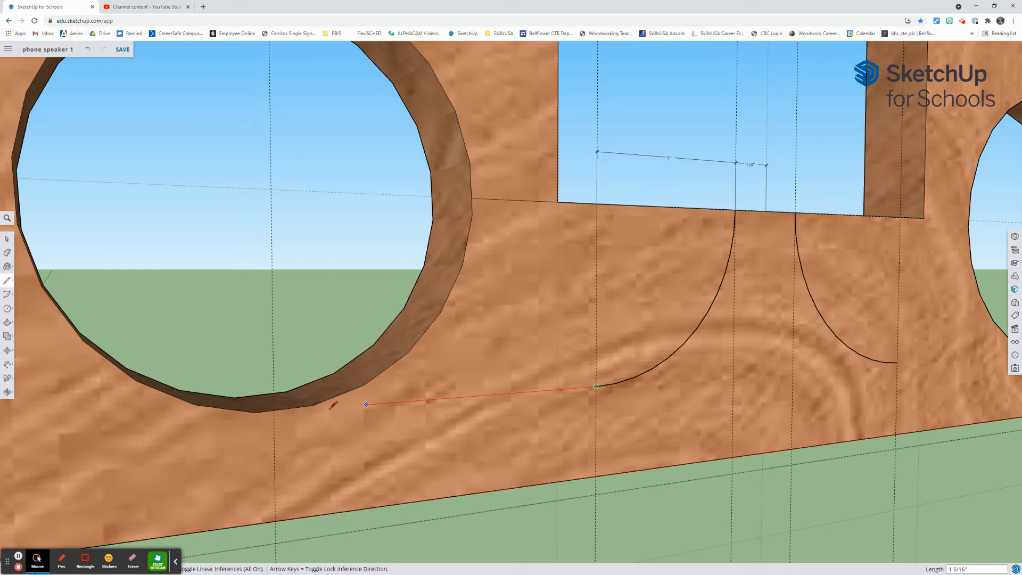
pyautogui.click(274, 410)
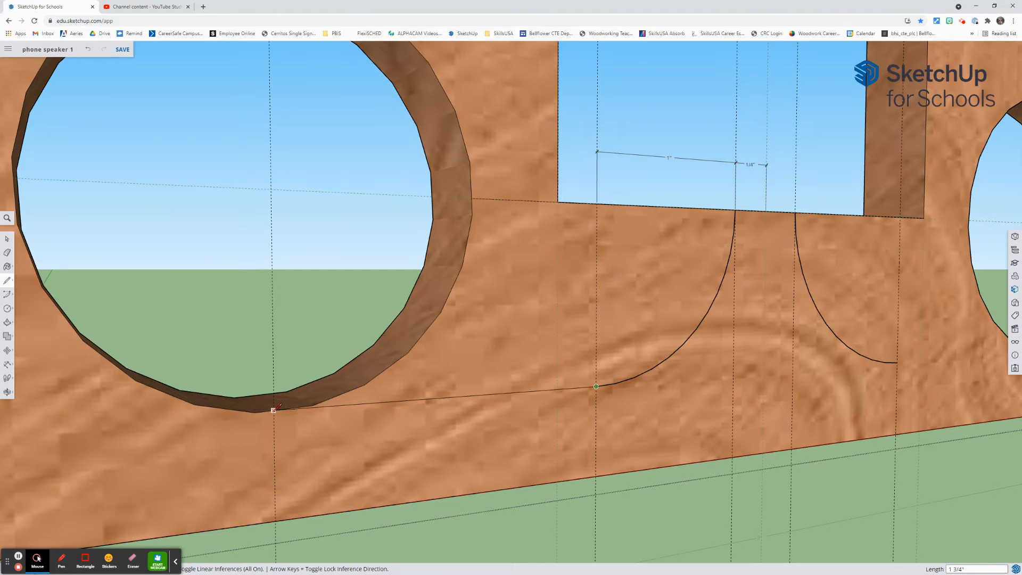
pyautogui.scroll(5, 273, 410)
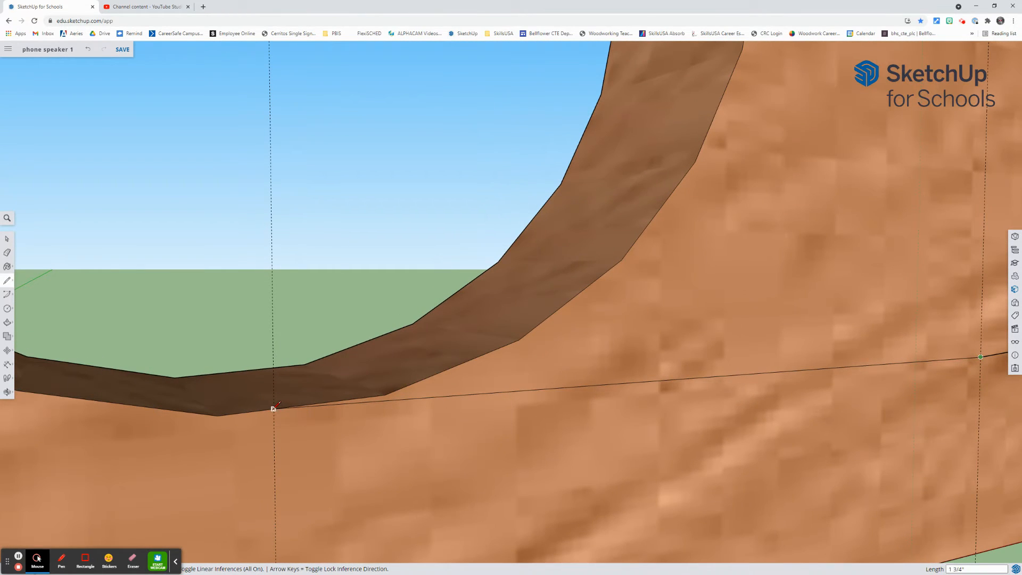
pyautogui.scroll(-3, 263, 416)
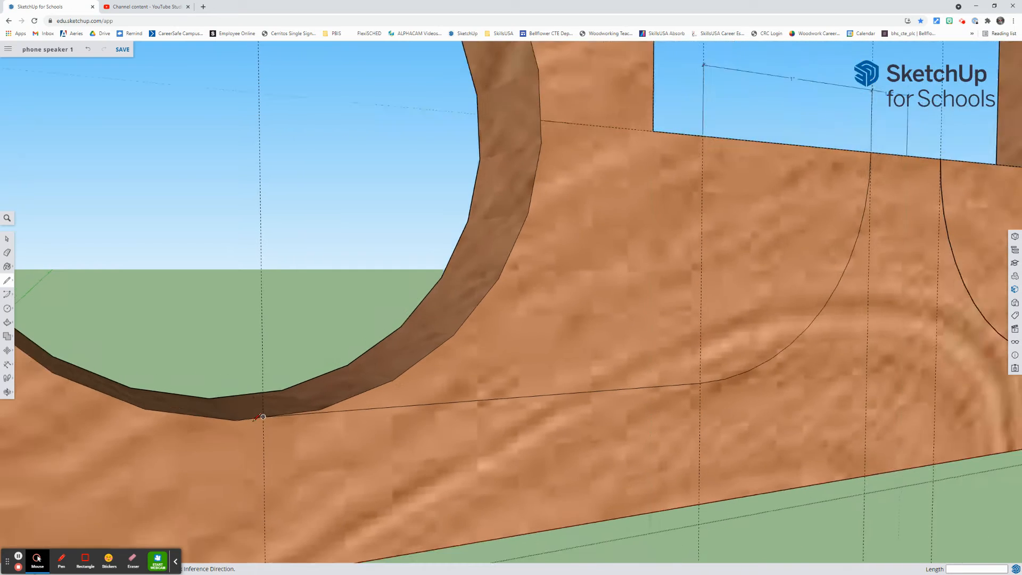
pyautogui.scroll(-4, 263, 415)
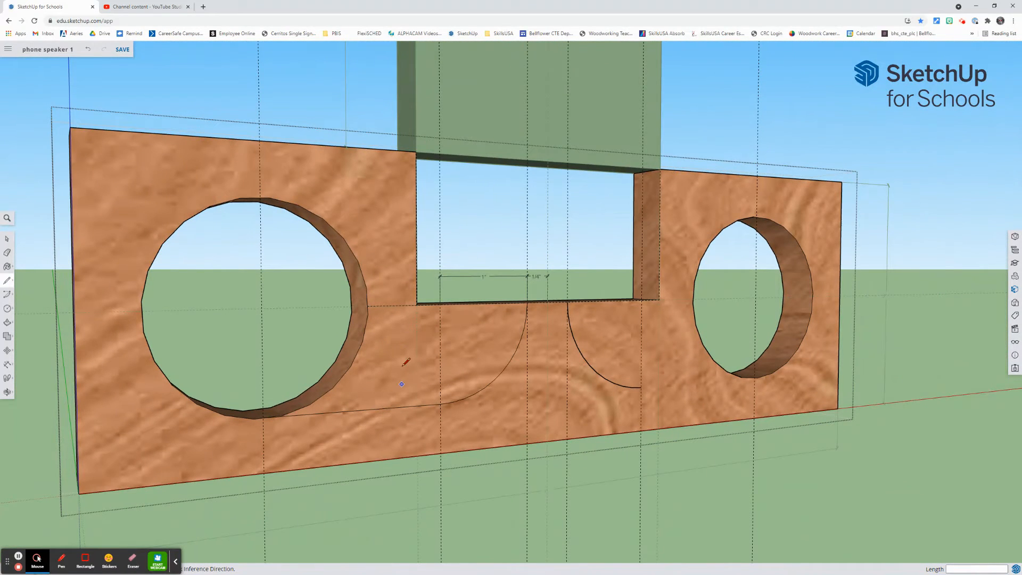
# - Push the left channel face back 1/2" through the board and delete the leftover back face and slot edge
pyautogui.click(7, 322)
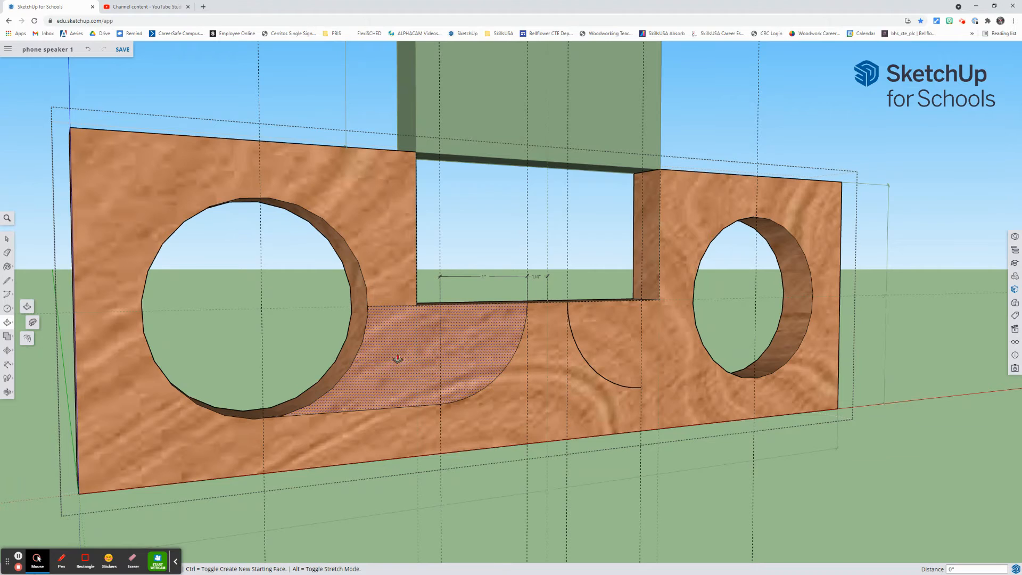
pyautogui.click(406, 376)
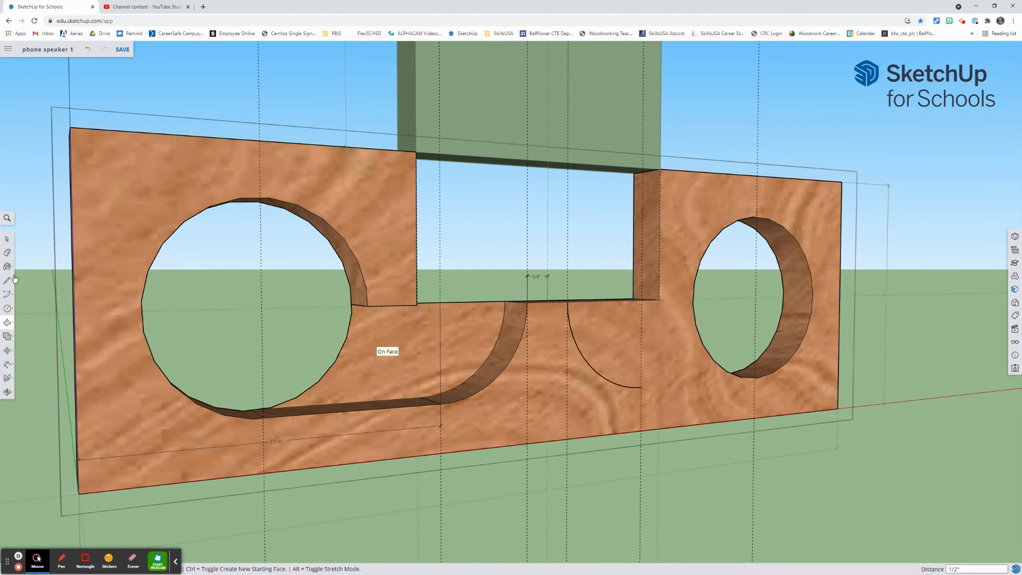
pyautogui.click(7, 239)
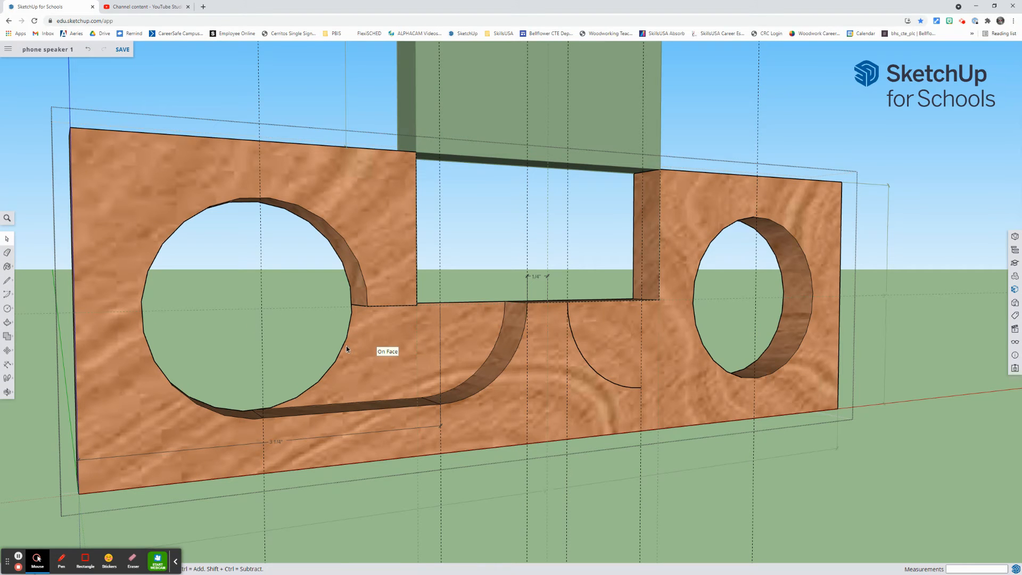
pyautogui.click(343, 346)
pyautogui.press('Delete')
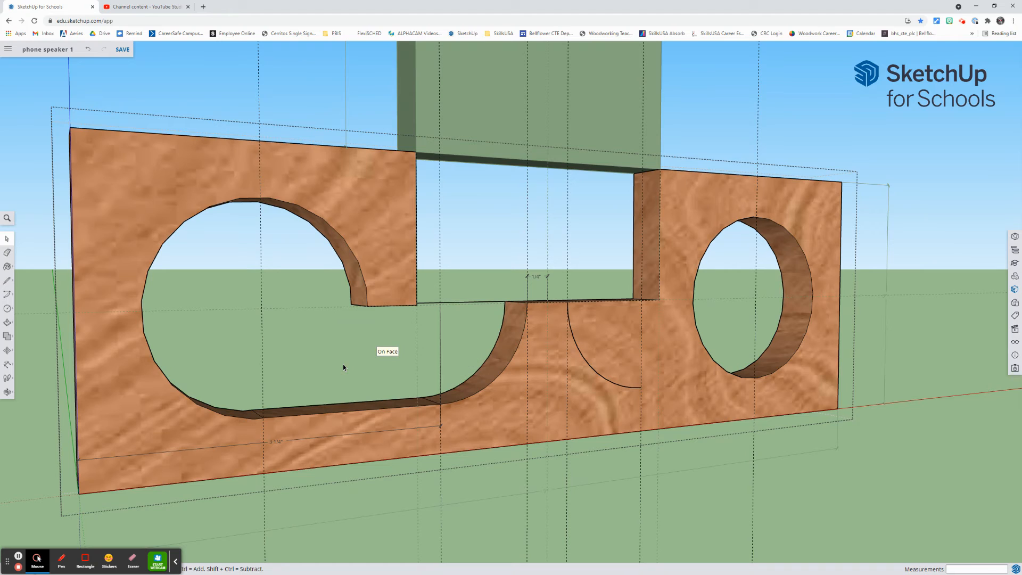
pyautogui.click(465, 304)
pyautogui.press('Delete')
# - Draw a line about 1/2" long from the slot's lower right corner to the right hole's edge at the horizontal guide
pyautogui.click(7, 393)
pyautogui.moveTo(326, 386); pyautogui.dragTo(297, 360)
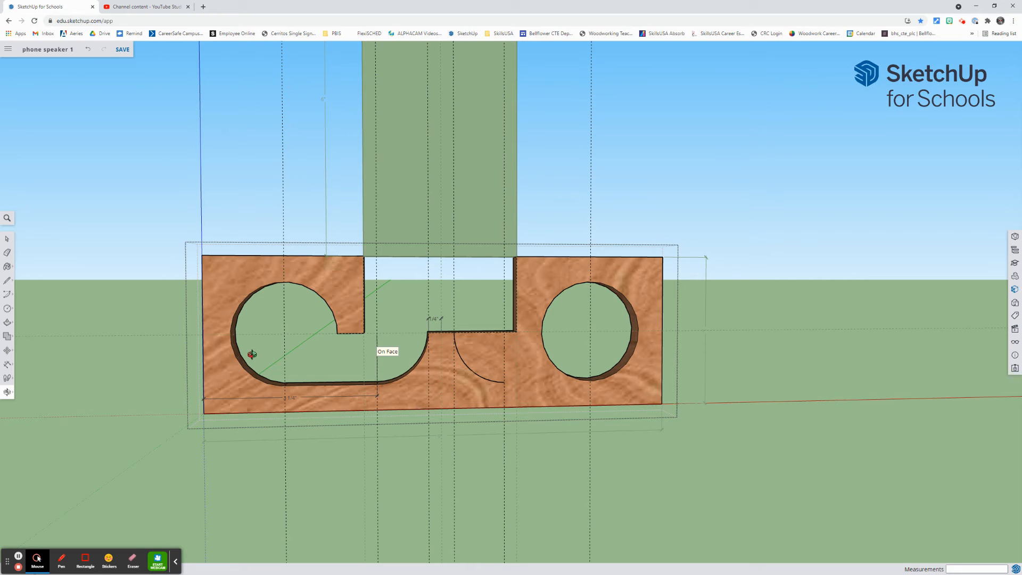
pyautogui.moveTo(292, 359); pyautogui.dragTo(529, 338)
pyautogui.scroll(5, 578, 341)
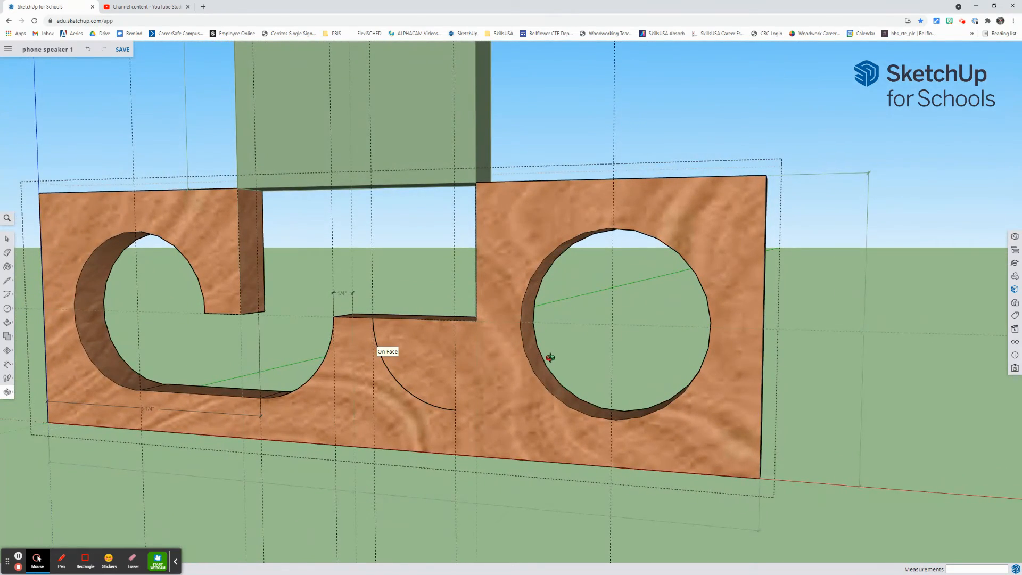
pyautogui.scroll(3, 550, 358)
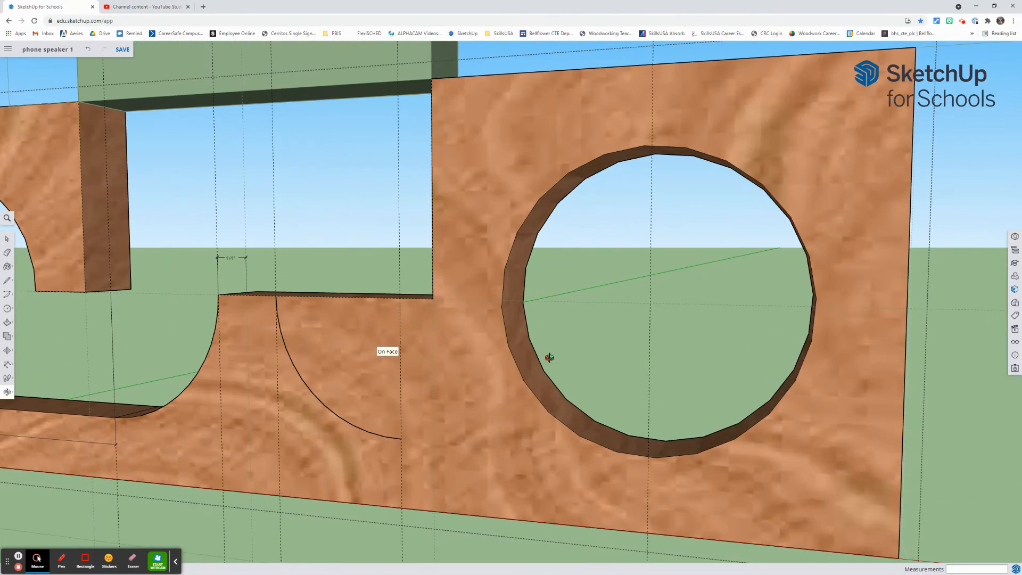
pyautogui.click(7, 280)
pyautogui.click(432, 298)
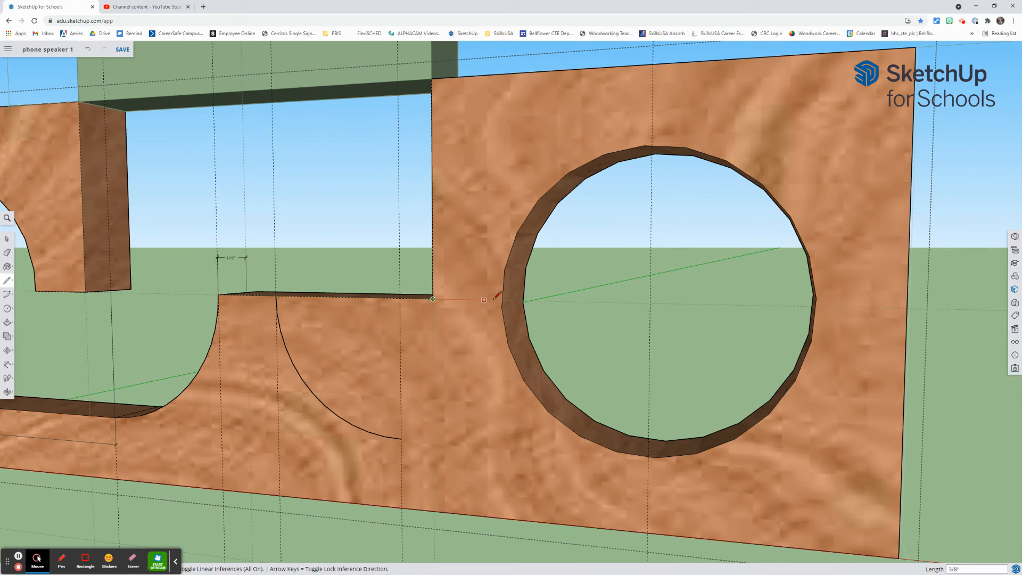
pyautogui.click(501, 300)
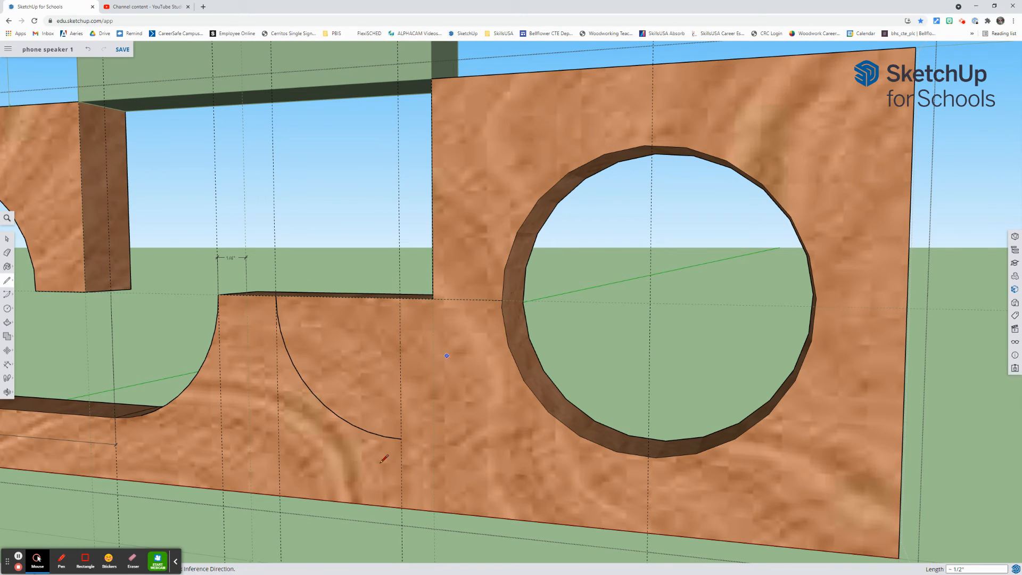
# - Draw a line about 1 3/4" long from the right arc's lower end to the right hole's bottom edge at its vertical guide
pyautogui.click(401, 438)
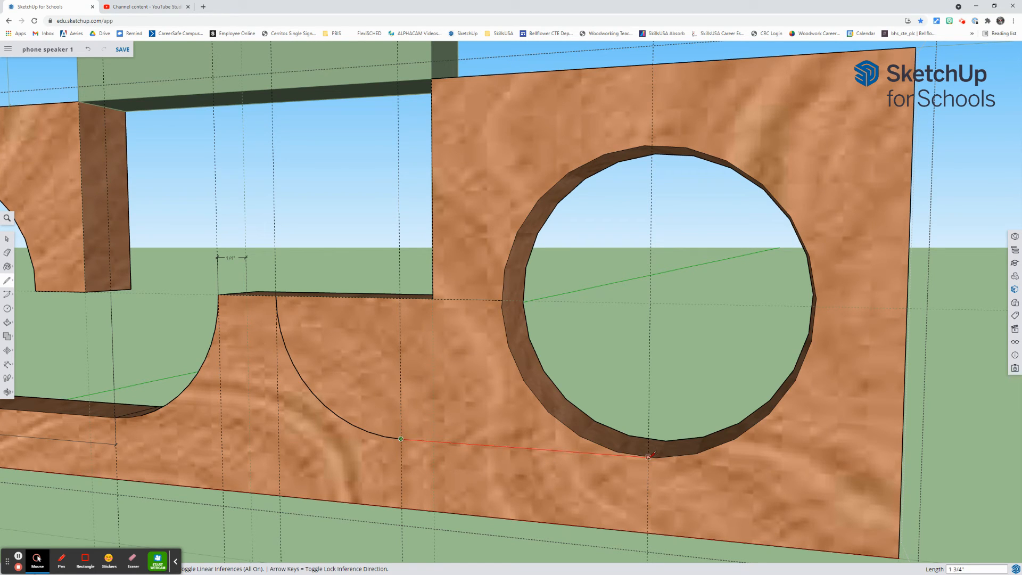
pyautogui.scroll(10, 650, 455)
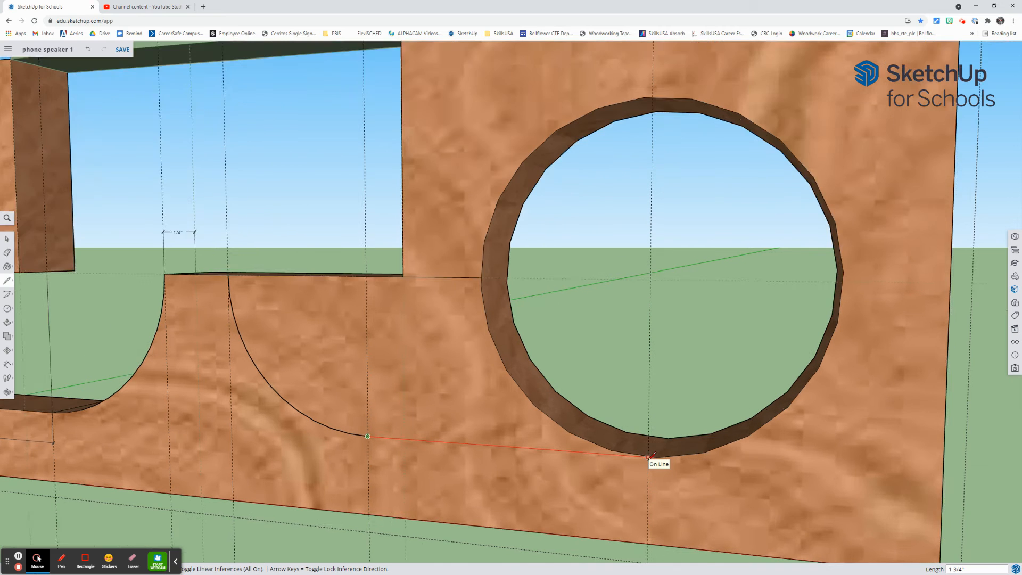
pyautogui.scroll(6, 650, 454)
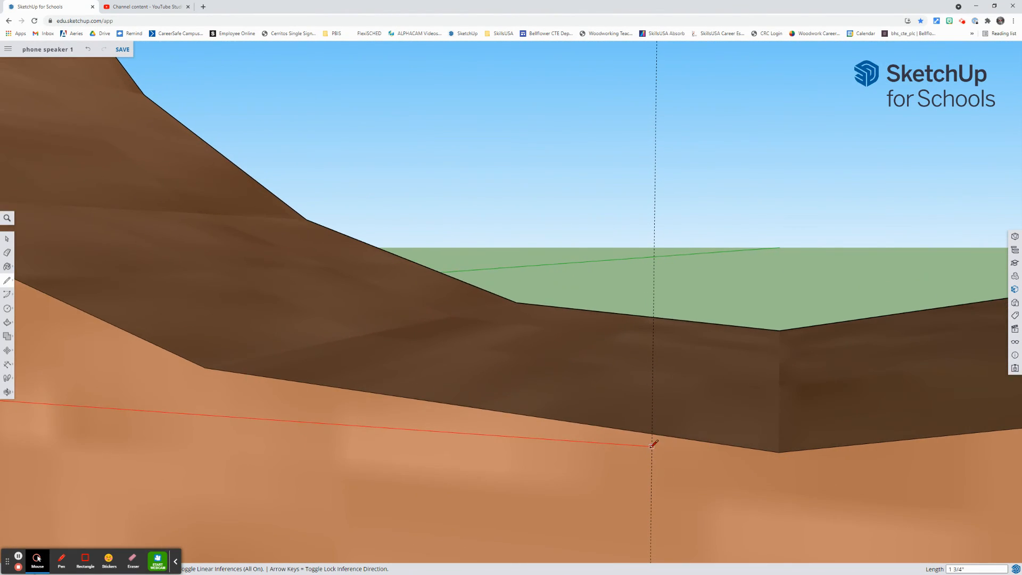
pyautogui.click(651, 434)
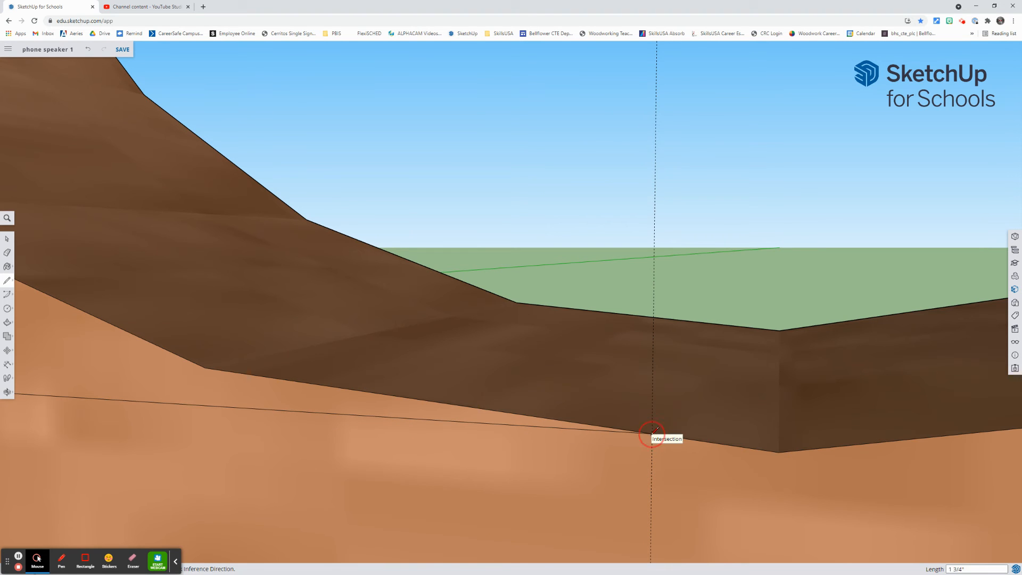
pyautogui.scroll(-5, 651, 434)
pyautogui.scroll(-5, 654, 455)
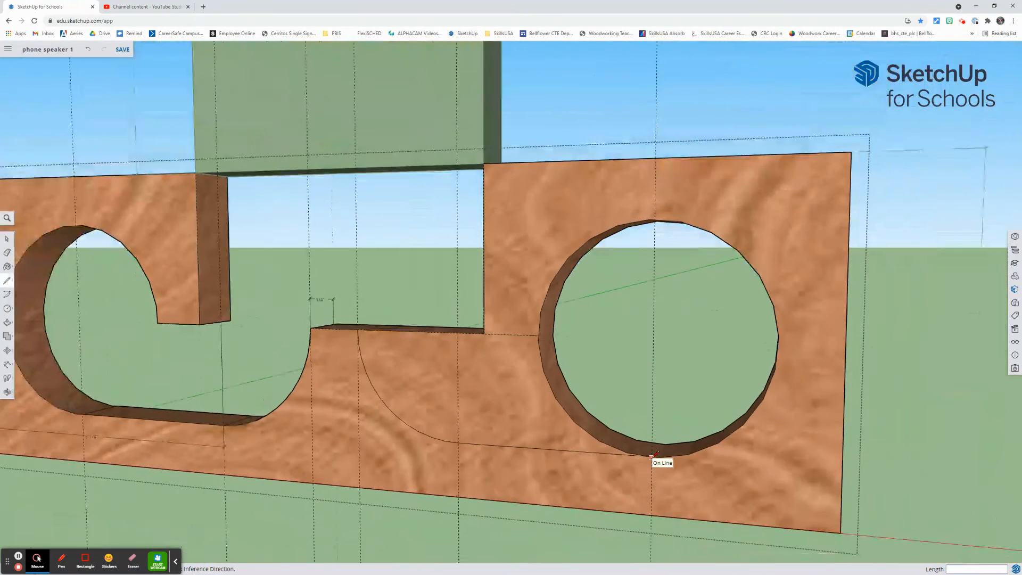
pyautogui.scroll(1, 654, 455)
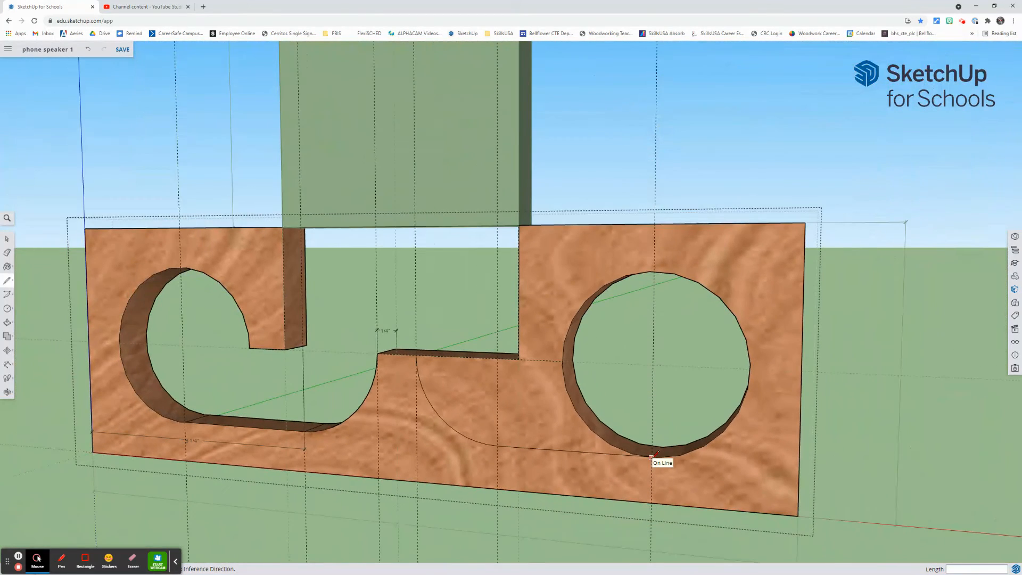
# - Push the right channel face back 1/2" through the board and delete the leftover back face and slot edge
pyautogui.click(8, 322)
pyautogui.click(526, 434)
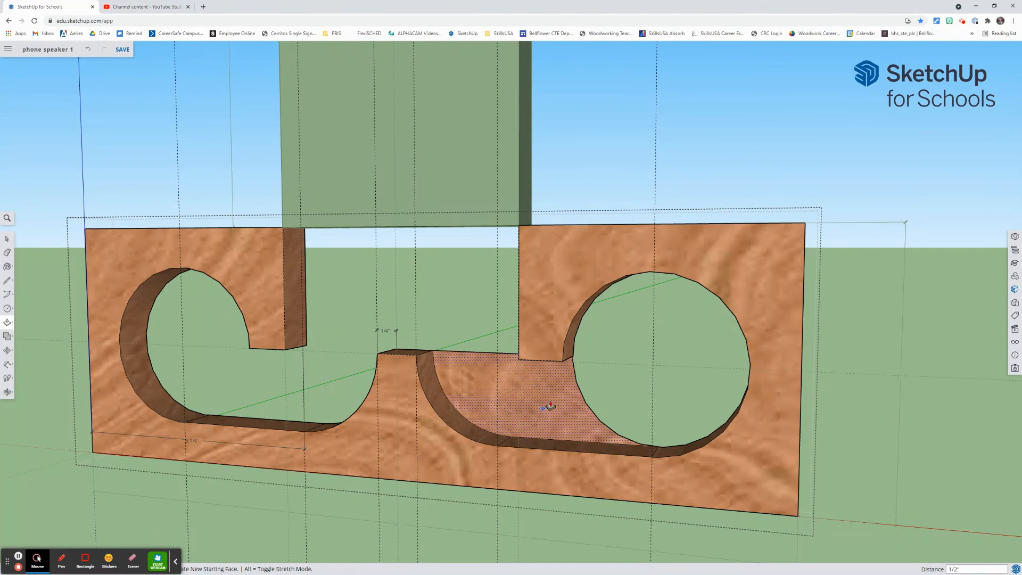
pyautogui.click(568, 389)
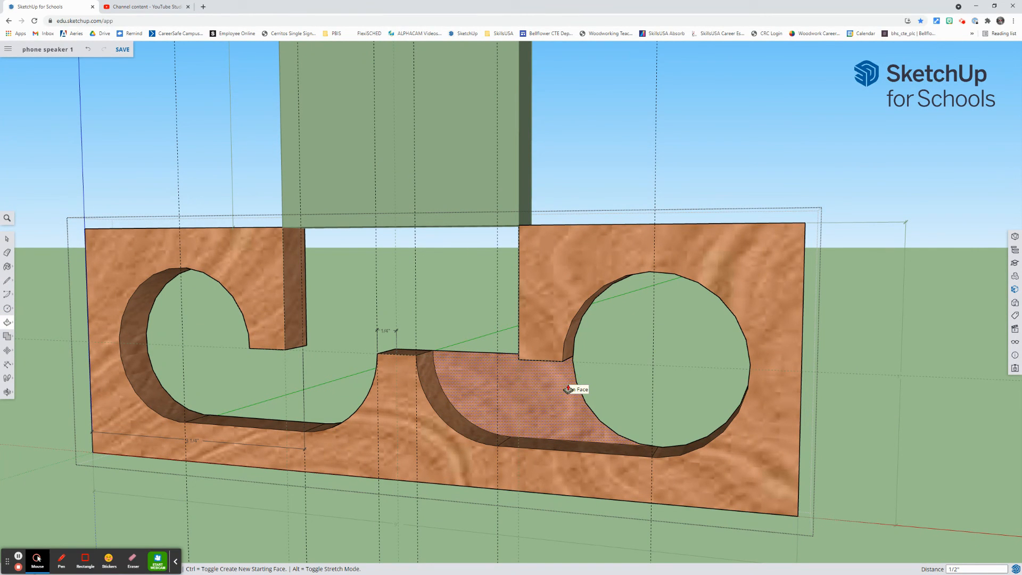
pyautogui.click(502, 412)
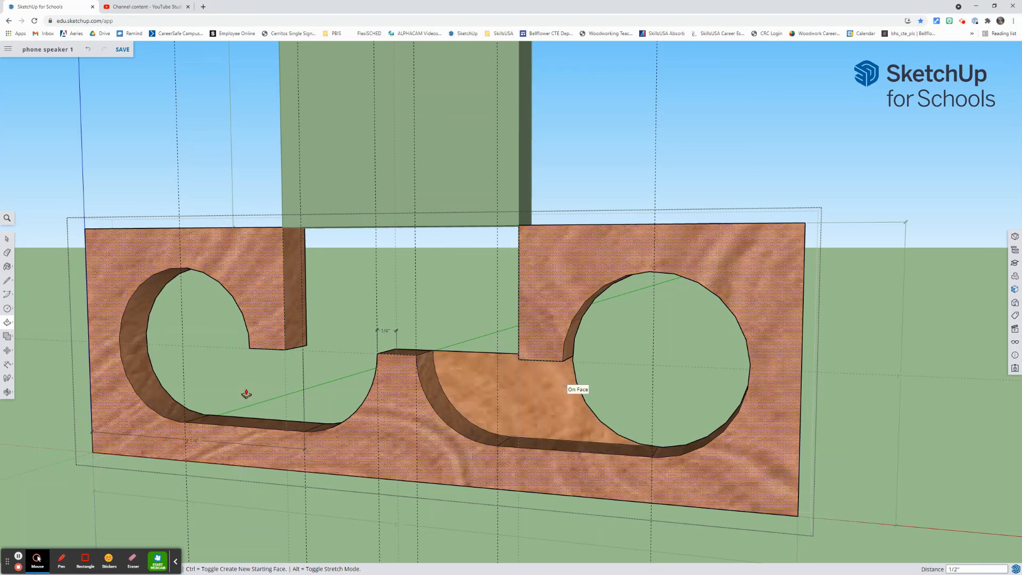
pyautogui.click(7, 239)
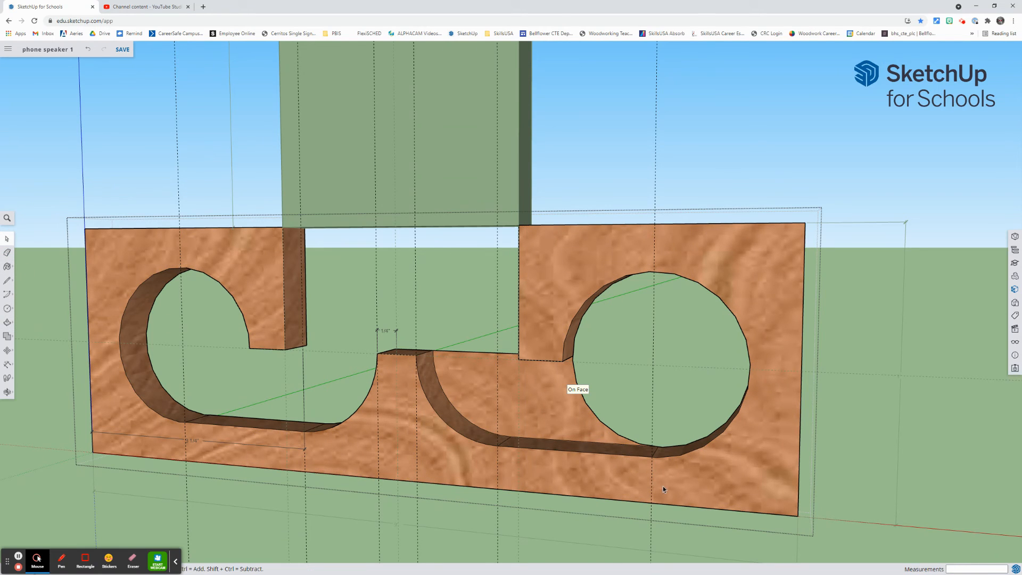
pyautogui.click(608, 427)
pyautogui.press('Delete')
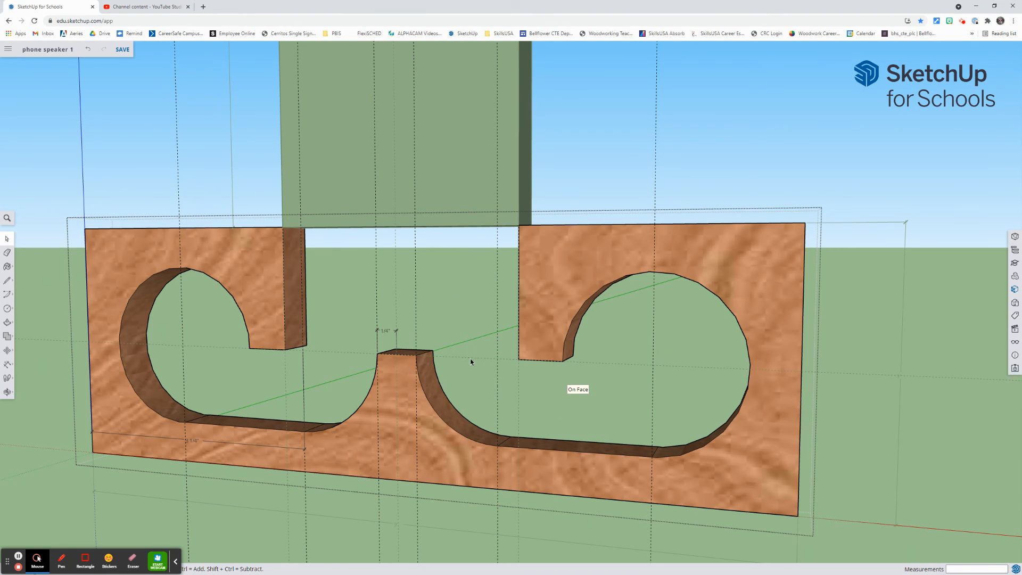
# - Inspect both cut-through sound channels from several angles and save the phone speaker model
pyautogui.click(6, 391)
pyautogui.moveTo(97, 326); pyautogui.dragTo(118, 376)
pyautogui.scroll(-5, 549, 320)
pyautogui.moveTo(343, 335); pyautogui.dragTo(364, 326)
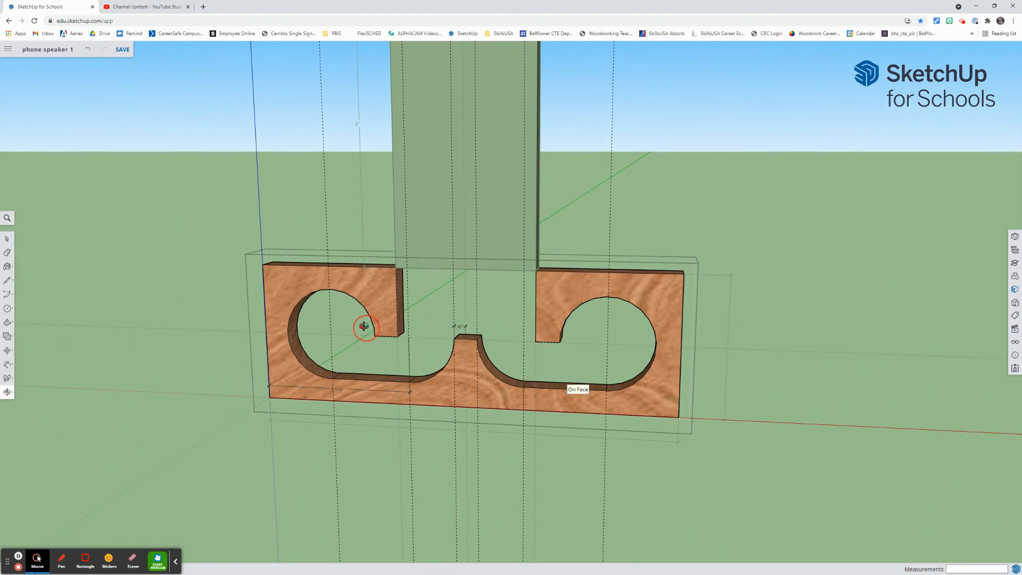
pyautogui.scroll(4, 445, 305)
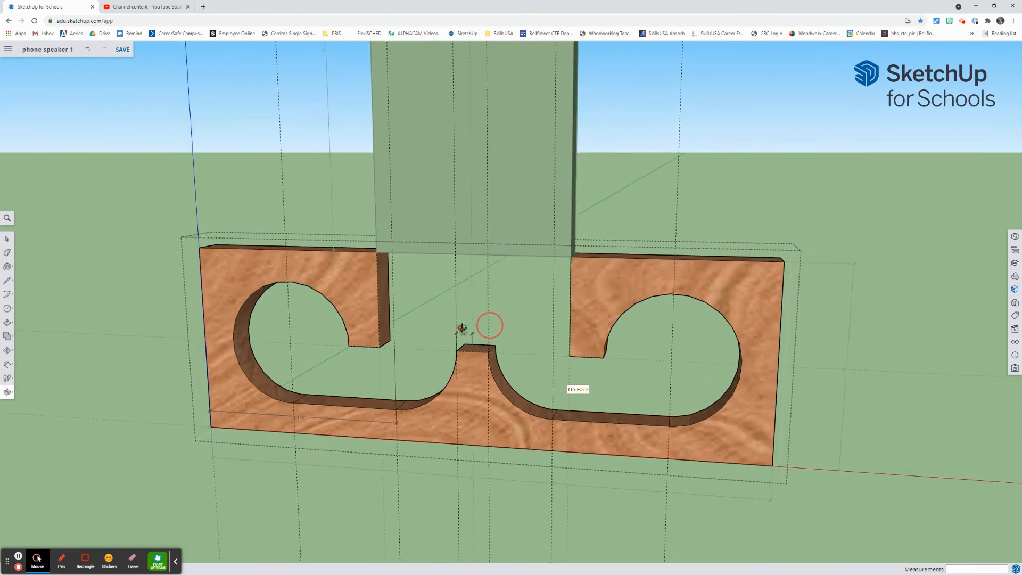
pyautogui.moveTo(462, 327); pyautogui.dragTo(391, 376)
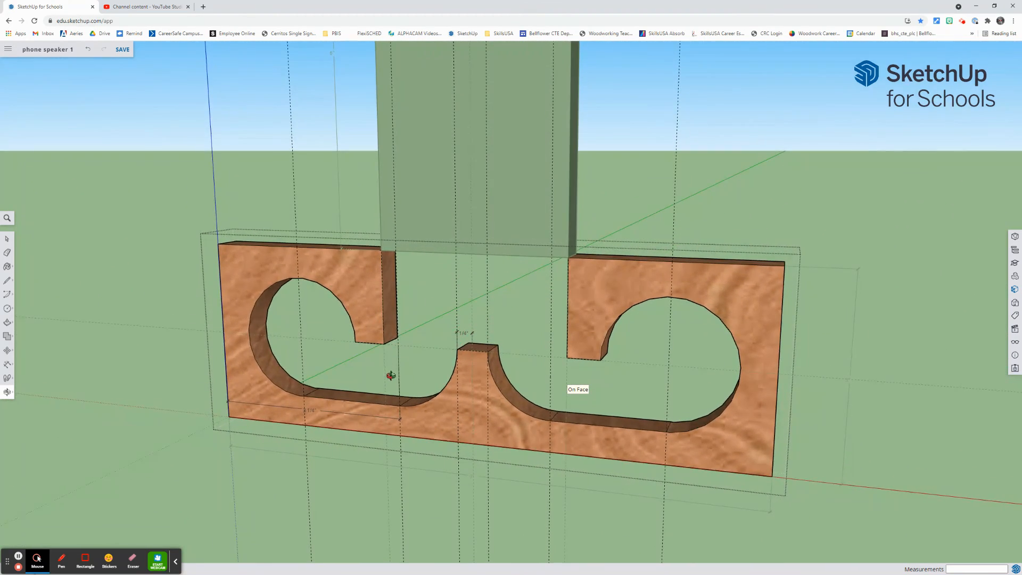
pyautogui.moveTo(493, 334); pyautogui.dragTo(580, 322)
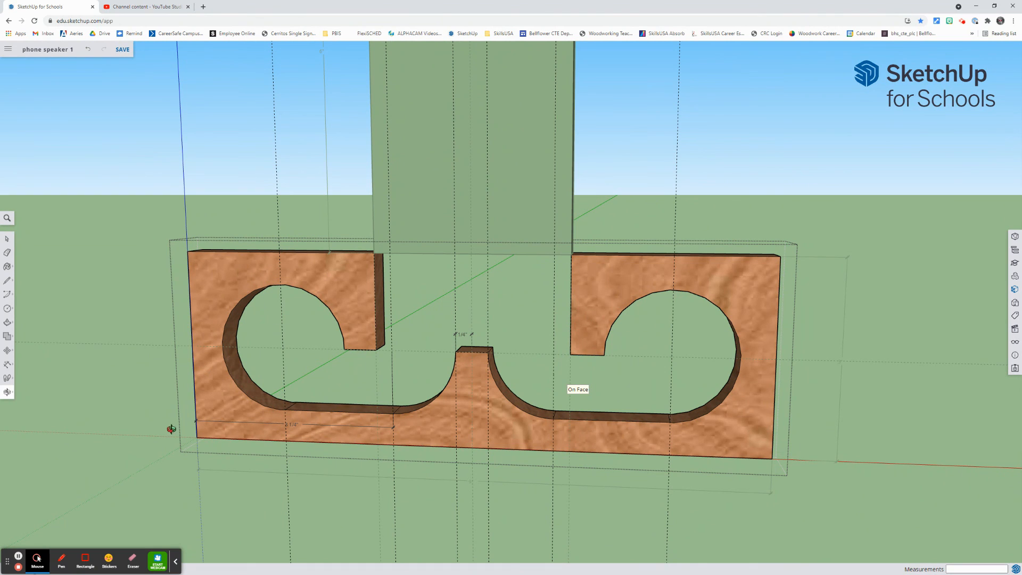
pyautogui.click(121, 52)
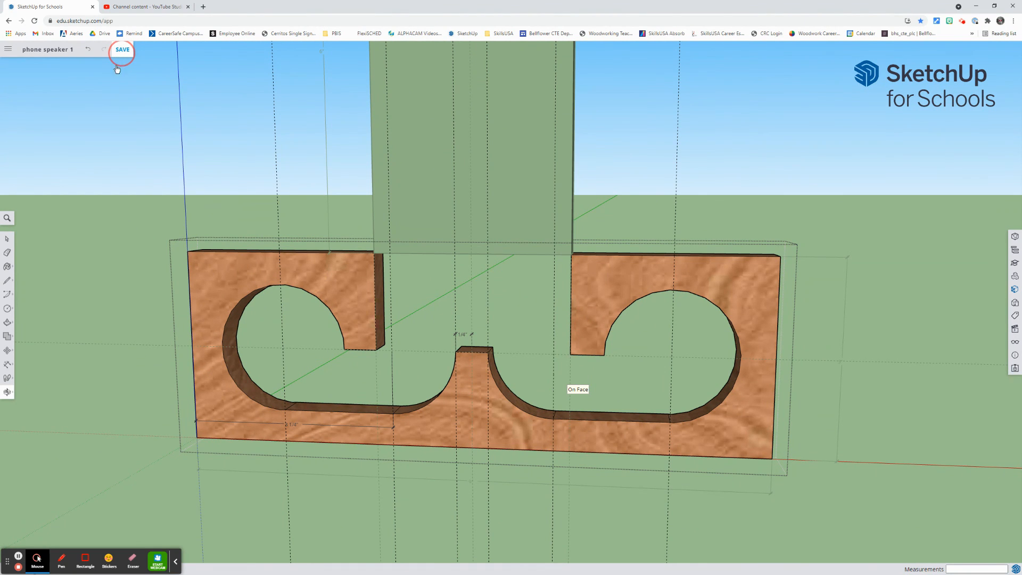